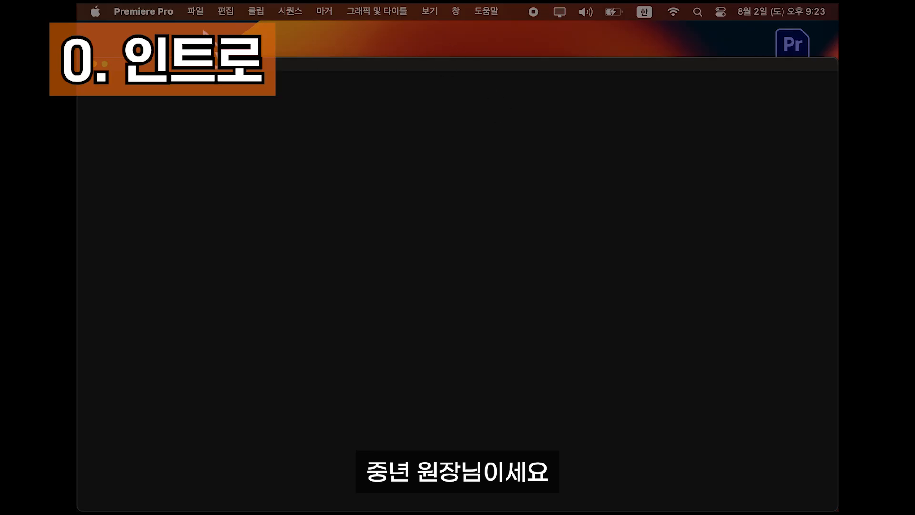
# Step: Begin a new project named 이름 입력 and choose to pick a custom save location
pyautogui.click(106, 61)
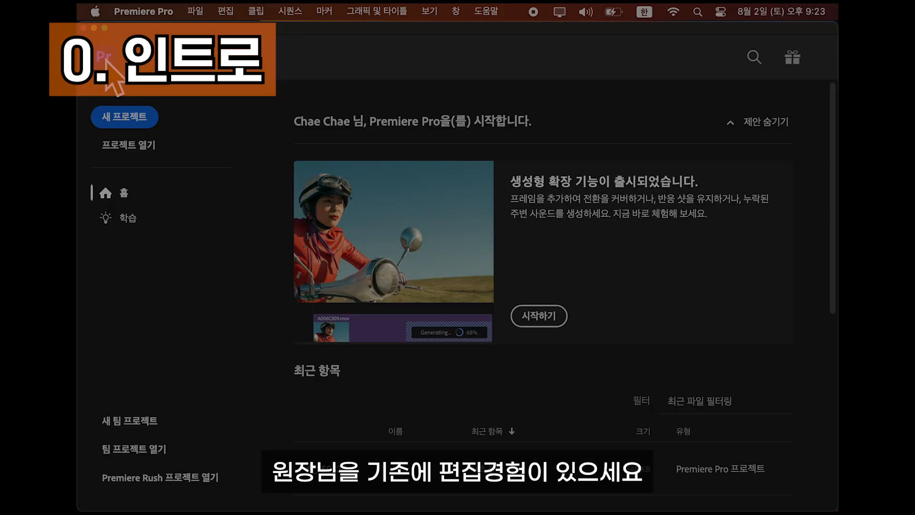
pyautogui.click(138, 115)
pyautogui.press('BackSpace')
pyautogui.write('젬')
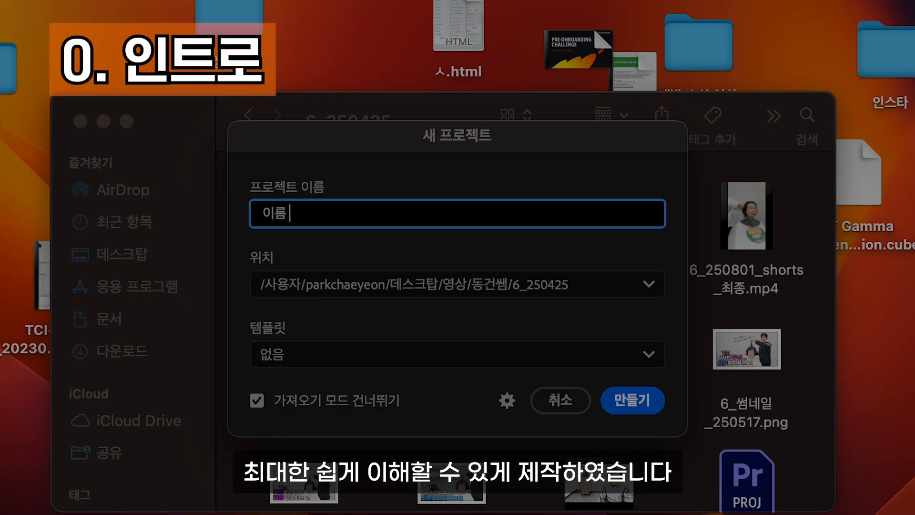
pyautogui.click(647, 283)
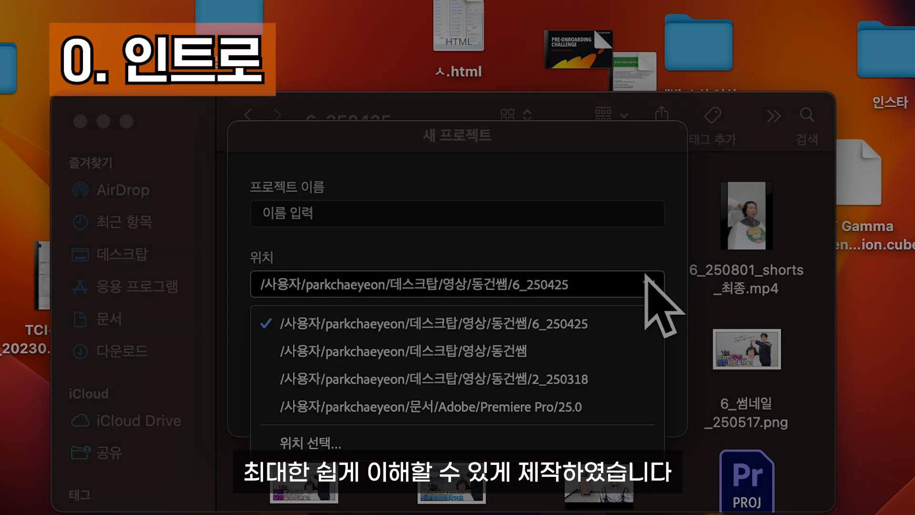
pyautogui.click(529, 436)
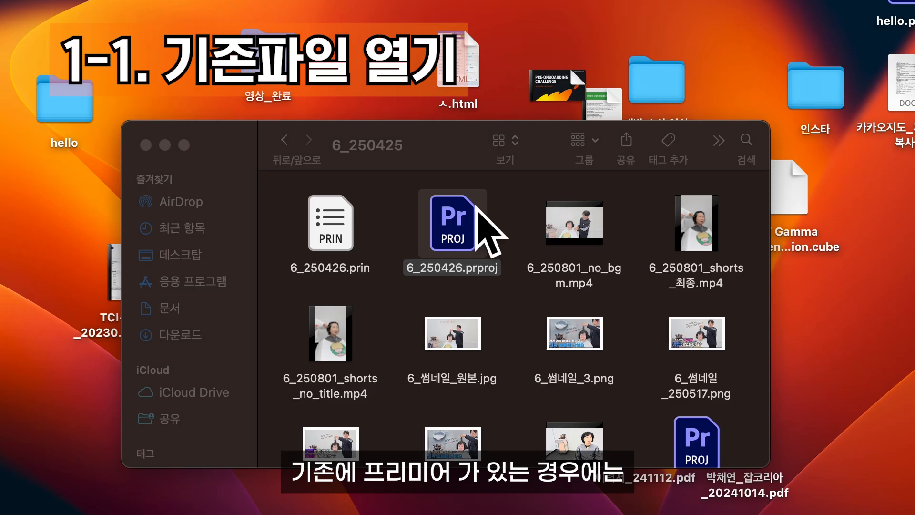
# Step: Open the existing project file 6_250426.prproj from the 6_250425 folder
pyautogui.doubleClick(454, 265)
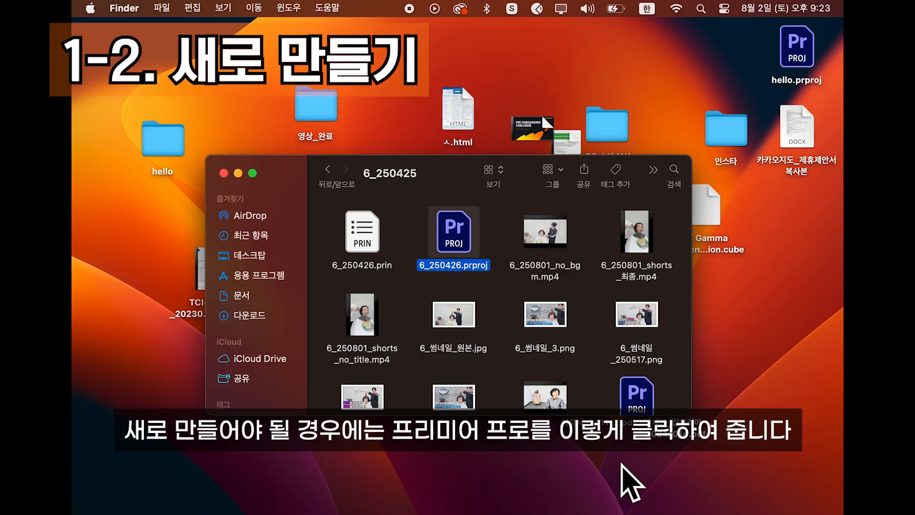
# Step: Launch Premiere Pro, start a new project named 이름 입력 and set its location to the 튜토리얼/샘플 folder
pyautogui.moveTo(634, 509)
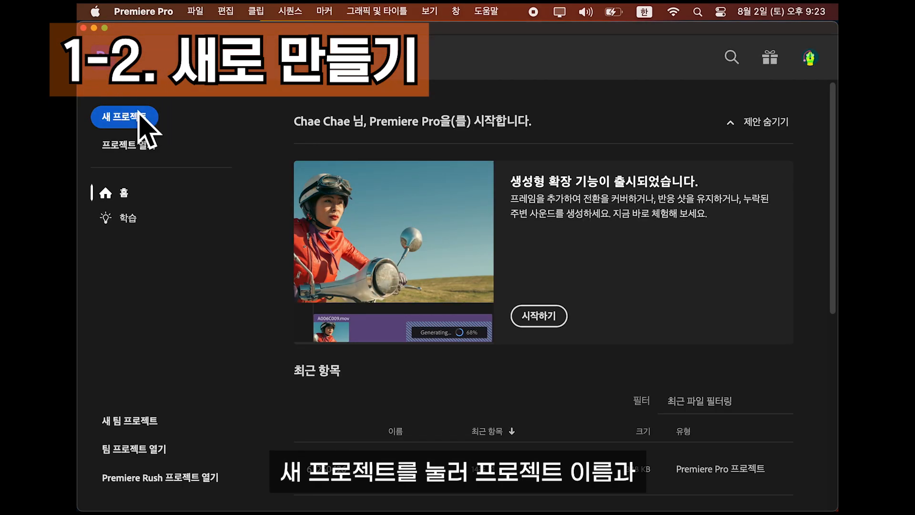
pyautogui.click(139, 116)
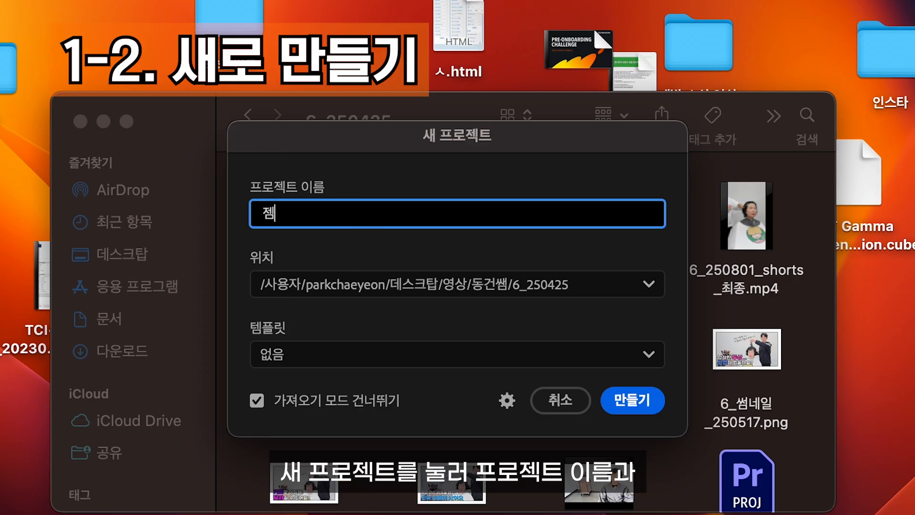
pyautogui.press('BackSpace')
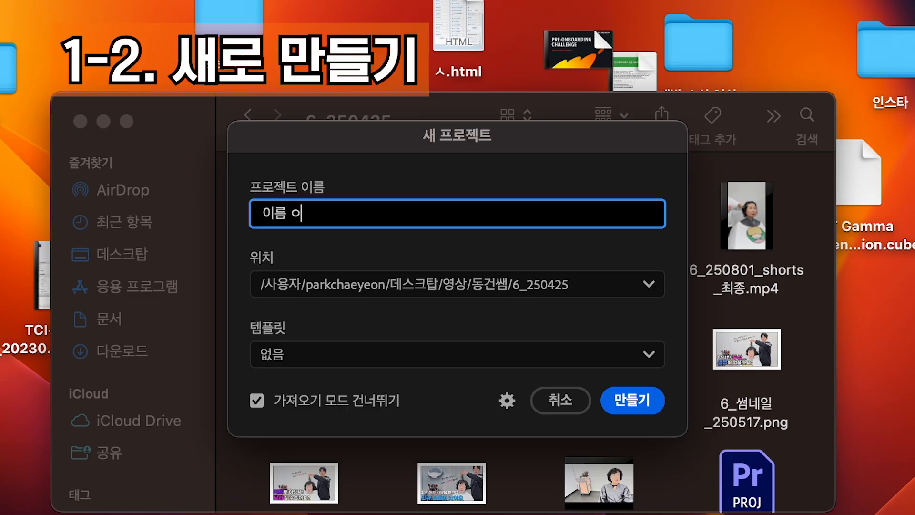
pyautogui.click(648, 282)
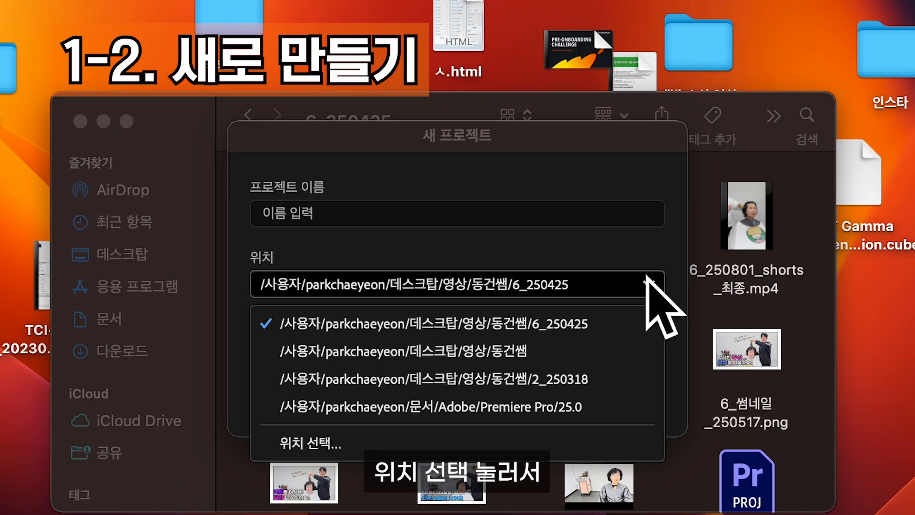
pyautogui.click(527, 432)
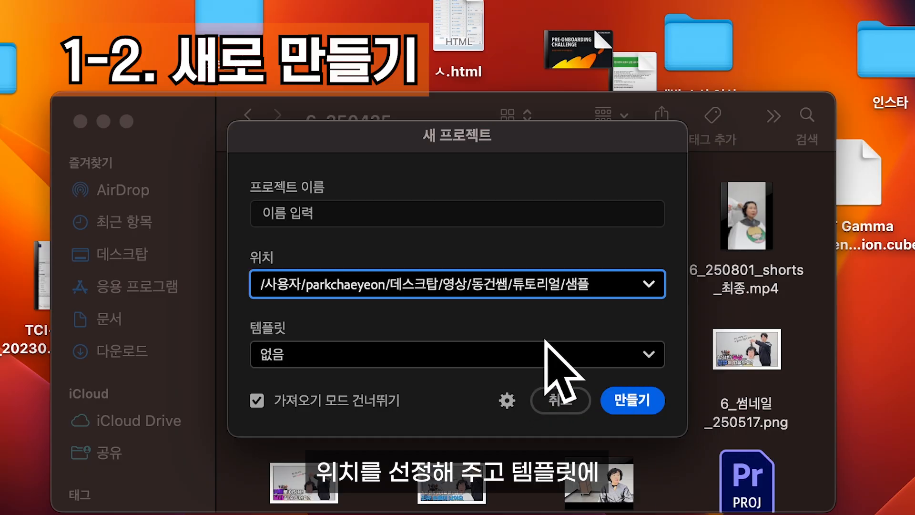
# Step: Use 동건쌤_템플릿_2.prproj as the template and create the project
pyautogui.click(548, 353)
pyautogui.click(477, 506)
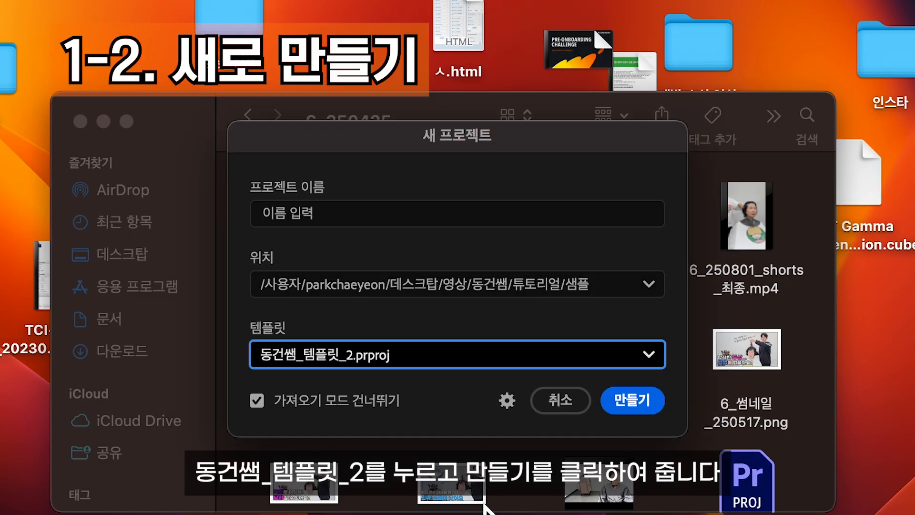
pyautogui.click(644, 400)
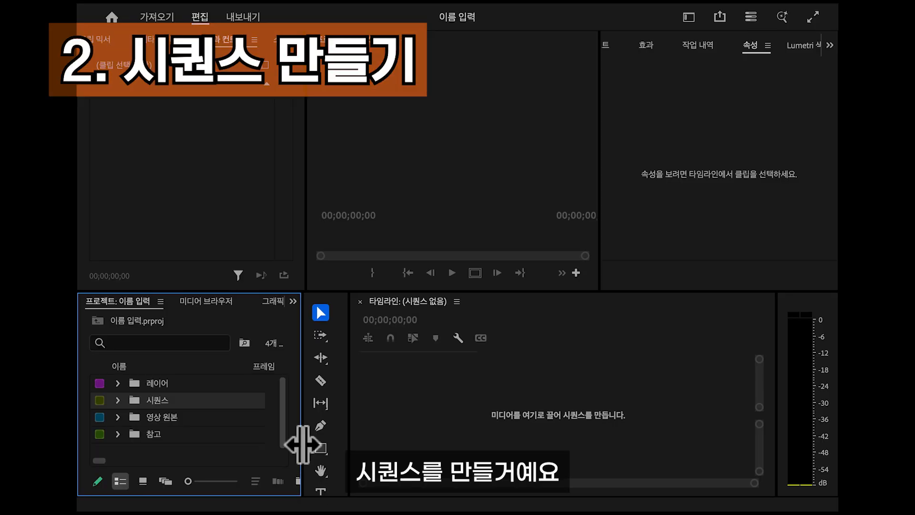
# Step: Create a sequence named 롱폼 in the 시퀀스 bin using the HD 1080p 59.94 fps preset
pyautogui.moveTo(303, 444); pyautogui.dragTo(368, 444)
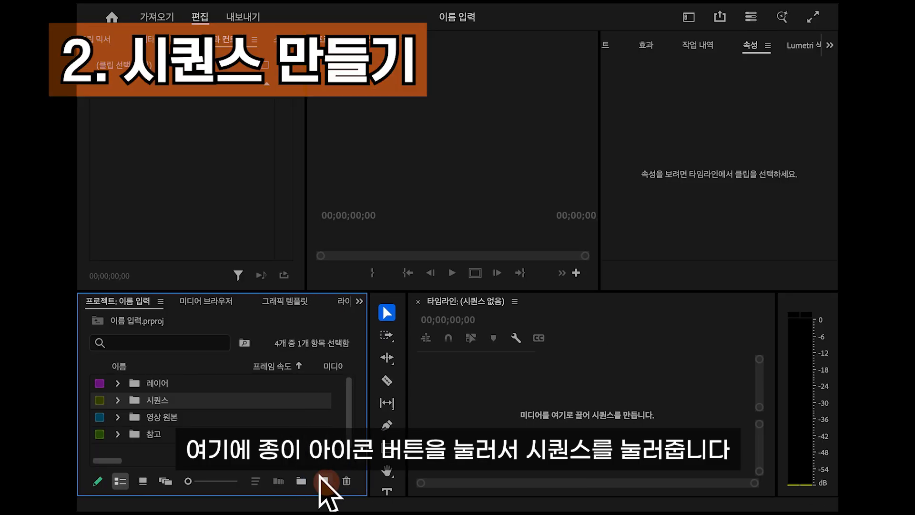
pyautogui.click(324, 481)
pyautogui.click(381, 317)
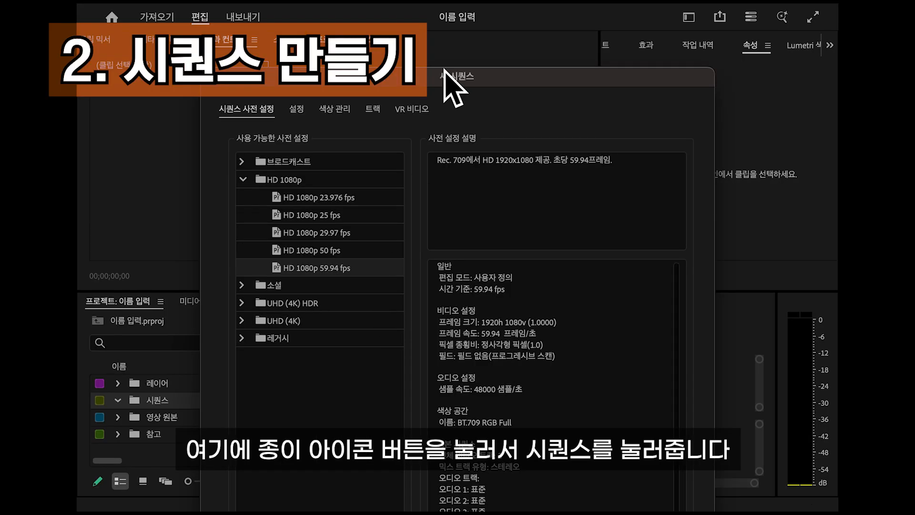
pyautogui.doubleClick(330, 262)
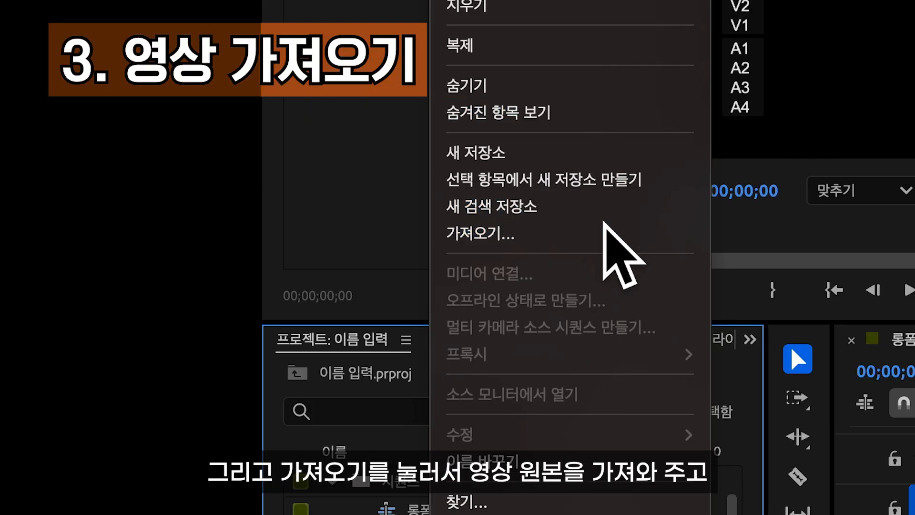
# Step: Import the source videos into the 영상 원본 bin and place them all in the 롱폼 timeline
pyautogui.click(603, 232)
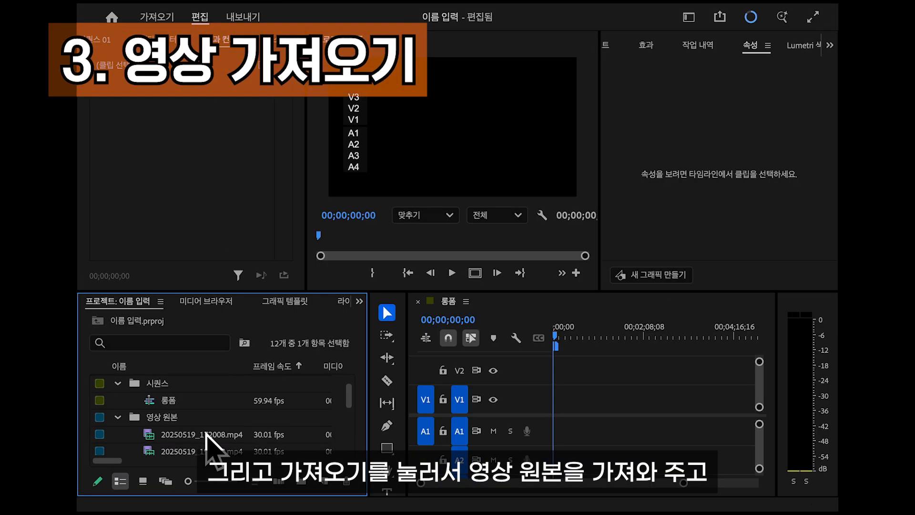
pyautogui.keyDown('shift'); pyautogui.click(207, 434); pyautogui.keyUp('shift')
pyautogui.moveTo(207, 434); pyautogui.dragTo(554, 419)
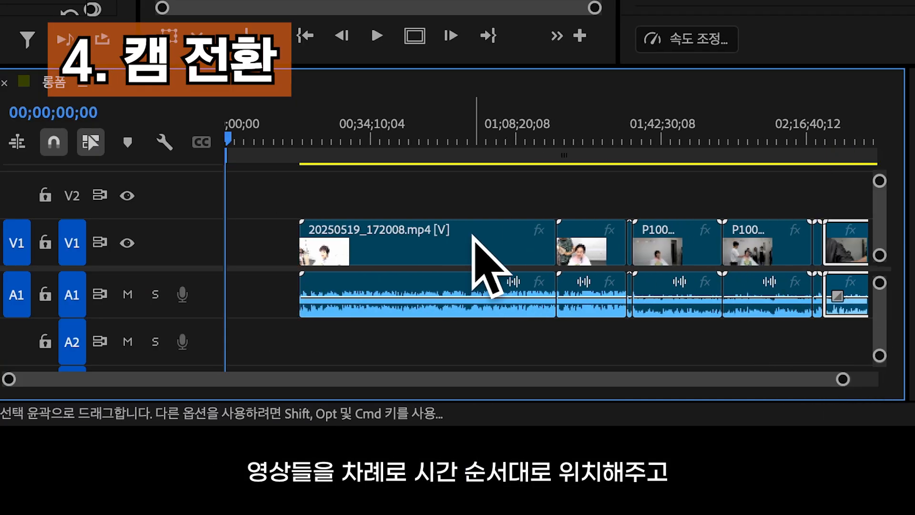
# Step: Arrange the clips chronologically in the timeline, with 20250519_172008.mp4 ahead of the shorter main-camera clip
pyautogui.moveTo(591, 253); pyautogui.dragTo(264, 267)
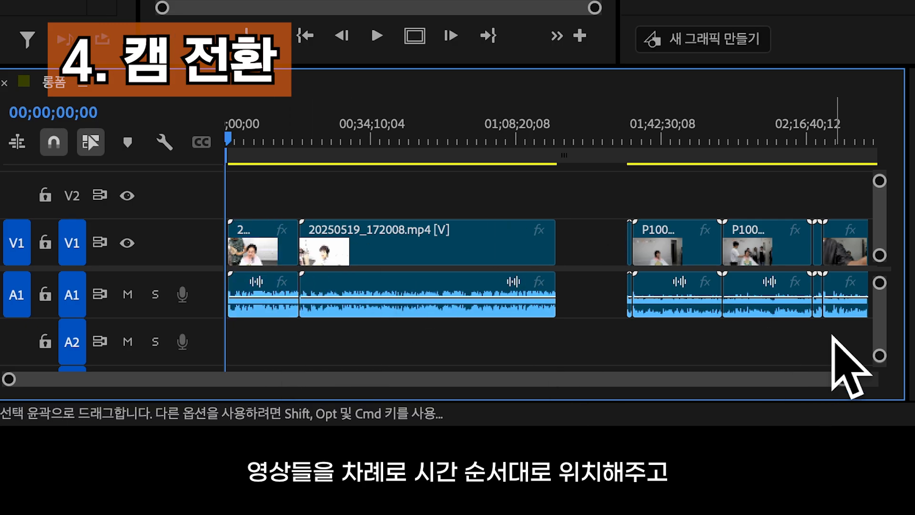
pyautogui.moveTo(843, 379); pyautogui.dragTo(744, 384)
pyautogui.moveTo(491, 376); pyautogui.dragTo(729, 379)
pyautogui.moveTo(271, 238); pyautogui.dragTo(572, 256)
pyautogui.hscroll(10, 507, 266)
pyautogui.moveTo(872, 379); pyautogui.dragTo(663, 366)
pyautogui.moveTo(553, 379); pyautogui.dragTo(9, 377)
# Step: Move the main-camera clips' video up to track V2 and their audio down to A2
pyautogui.moveTo(505, 194); pyautogui.dragTo(419, 246)
pyautogui.moveTo(393, 242); pyautogui.dragTo(390, 194)
pyautogui.moveTo(490, 342); pyautogui.dragTo(388, 293)
pyautogui.moveTo(387, 288); pyautogui.dragTo(380, 364)
# Step: Move all the side-camera clips to the sequence start on V1 and A1, overlapping the main-camera clips
pyautogui.hscroll(1, 547, 256)
pyautogui.moveTo(811, 198); pyautogui.dragTo(194, 247)
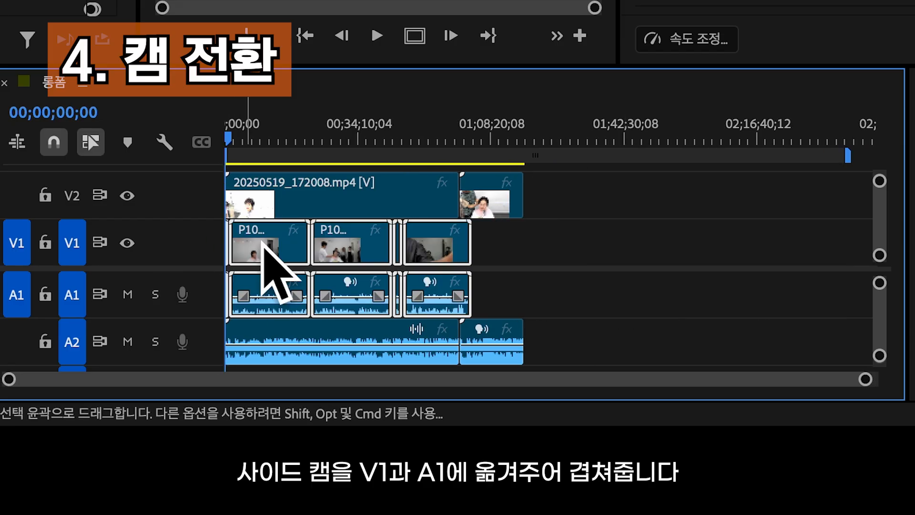
pyautogui.click(580, 265)
# Step: Hide V1, mute A1 and play the main-camera footage from the sequence start
pyautogui.press('=')
pyautogui.press('=')
pyautogui.press('=')
pyautogui.press('=')
pyautogui.press('=')
pyautogui.click(127, 243)
pyautogui.click(127, 294)
pyautogui.press('space')
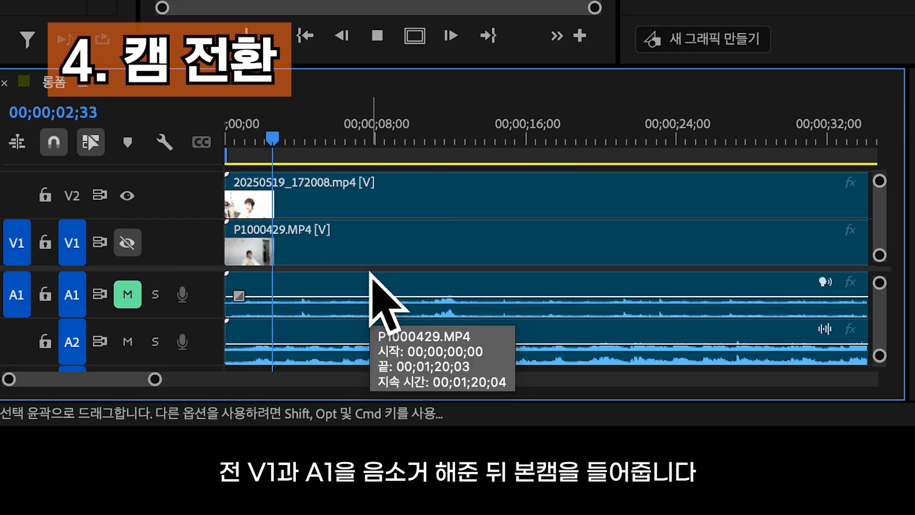
pyautogui.press('-')
pyautogui.press('-')
pyautogui.press('-')
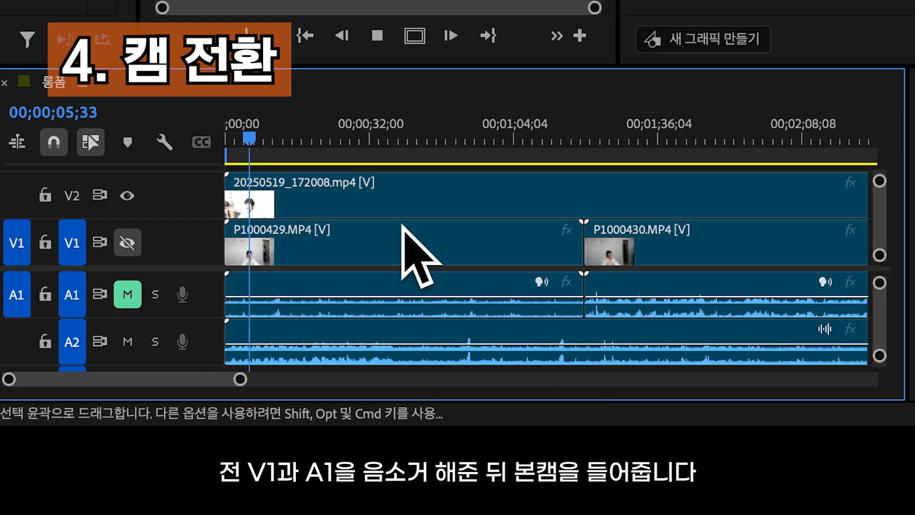
pyautogui.press('=')
pyautogui.press('=')
pyautogui.press('-')
pyautogui.press('-')
pyautogui.press('-')
pyautogui.press('=')
# Step: Return to the sequence start, switch the active video and audio from V2/A2 to V1/A1, and play the side-camera footage
pyautogui.moveTo(265, 137); pyautogui.dragTo(205, 164)
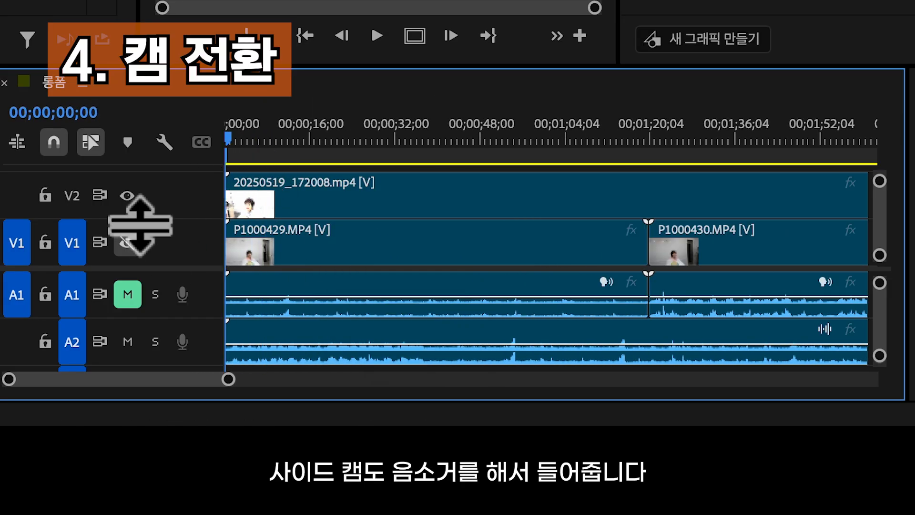
pyautogui.click(127, 196)
pyautogui.click(126, 243)
pyautogui.press('space')
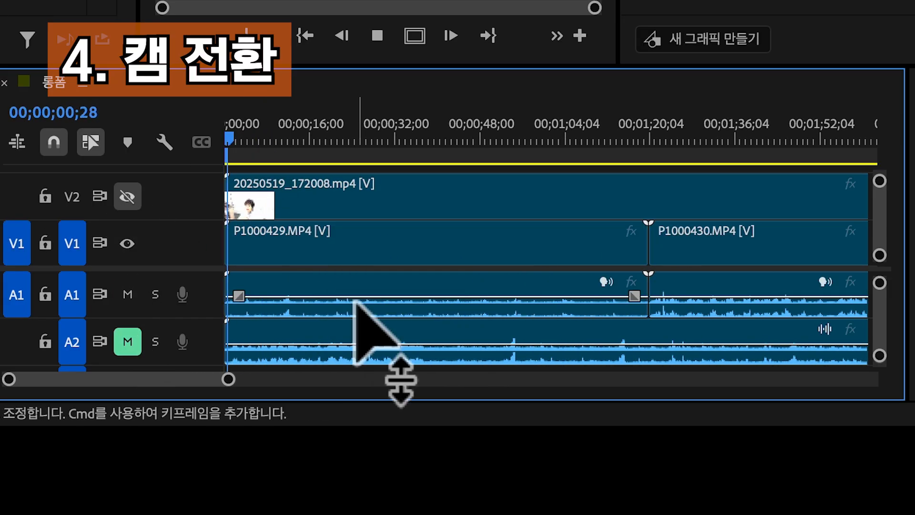
# Step: Locate the first dialogue in the side-camera audio using its waveform, placing the playhead at 00;00;11;03
pyautogui.press('=')
pyautogui.press('=')
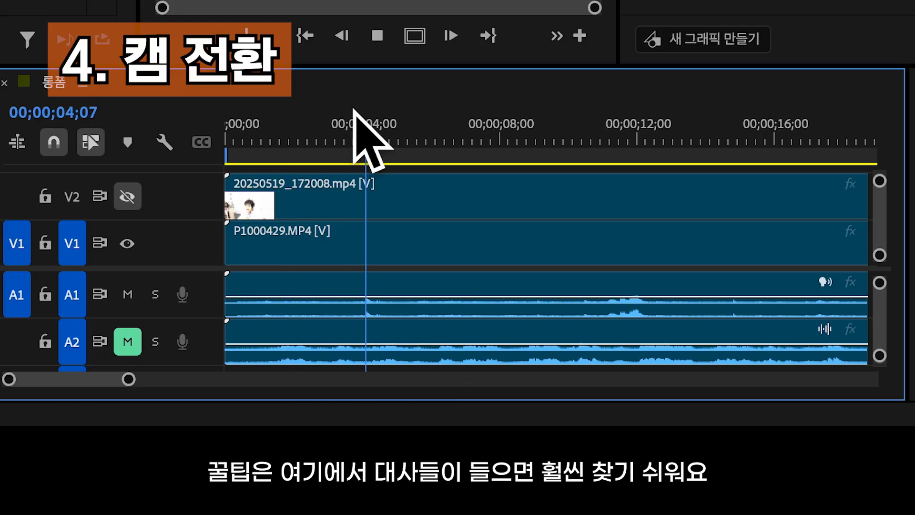
pyautogui.click(585, 134)
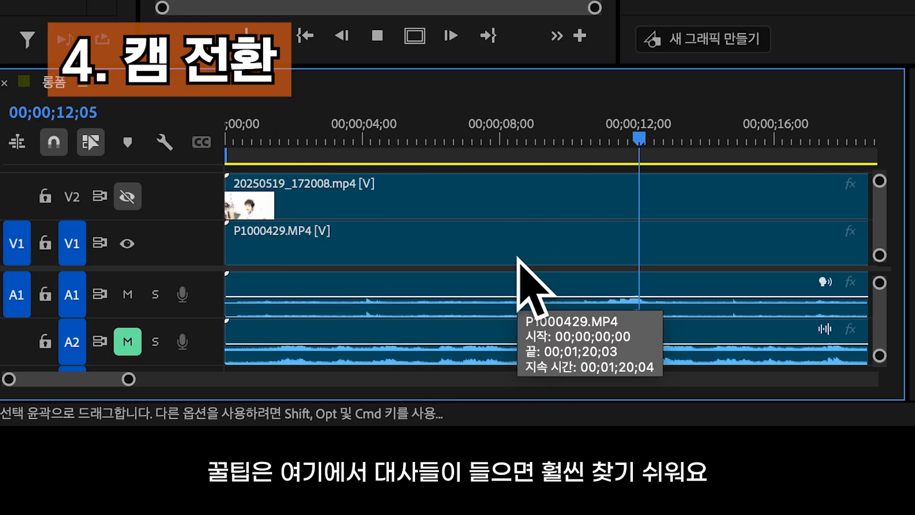
pyautogui.click(565, 122)
pyautogui.click(605, 123)
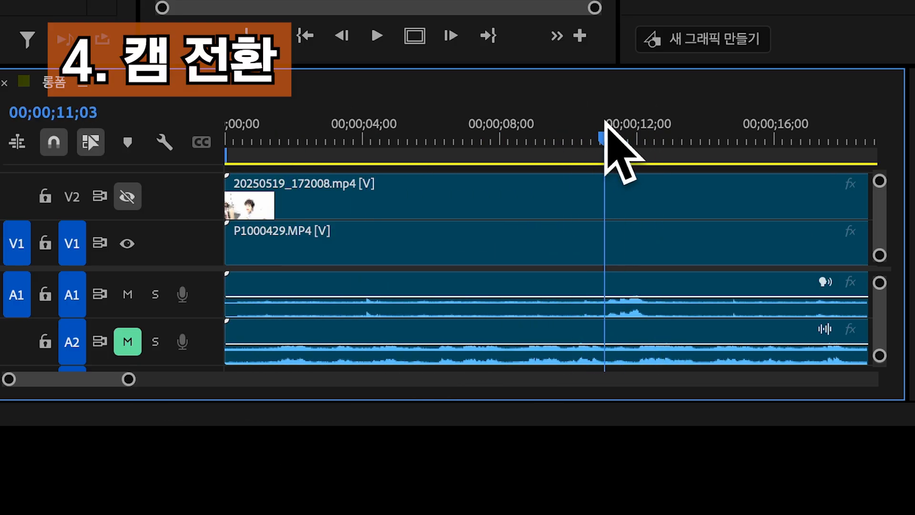
# Step: Switch back to the main camera by showing V2, hiding V1, muting A1 and unmuting A2, and play it
pyautogui.press('-')
pyautogui.click(128, 197)
pyautogui.click(128, 292)
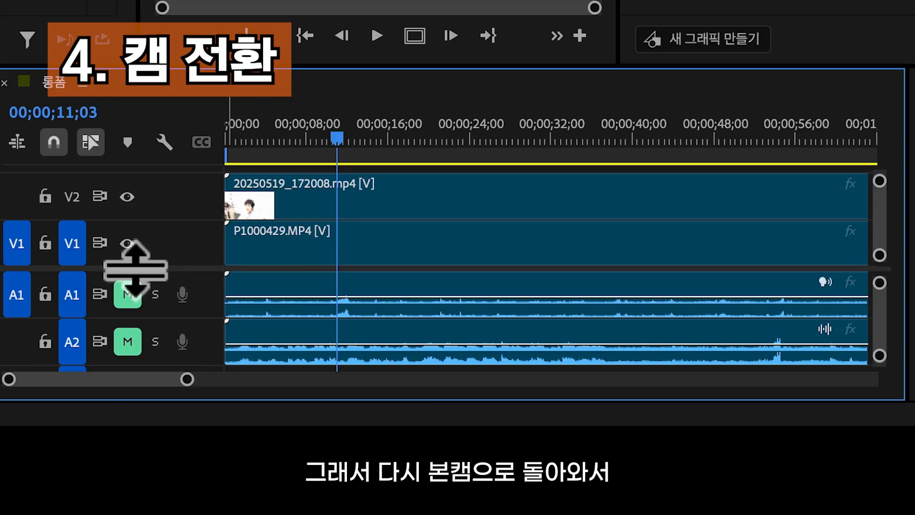
pyautogui.click(127, 244)
pyautogui.click(128, 342)
pyautogui.press('space')
# Step: Search the main-camera footage for the dialogue matching the side camera, stopping playback at 00;01;15;20
pyautogui.press('-')
pyautogui.moveTo(369, 126); pyautogui.dragTo(463, 139)
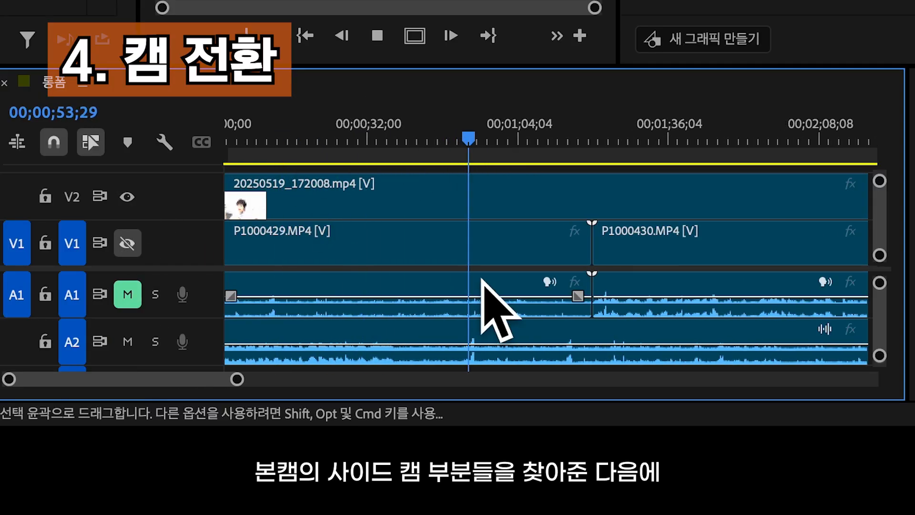
pyautogui.scroll(4, 483, 280)
pyautogui.scroll(-5, 510, 305)
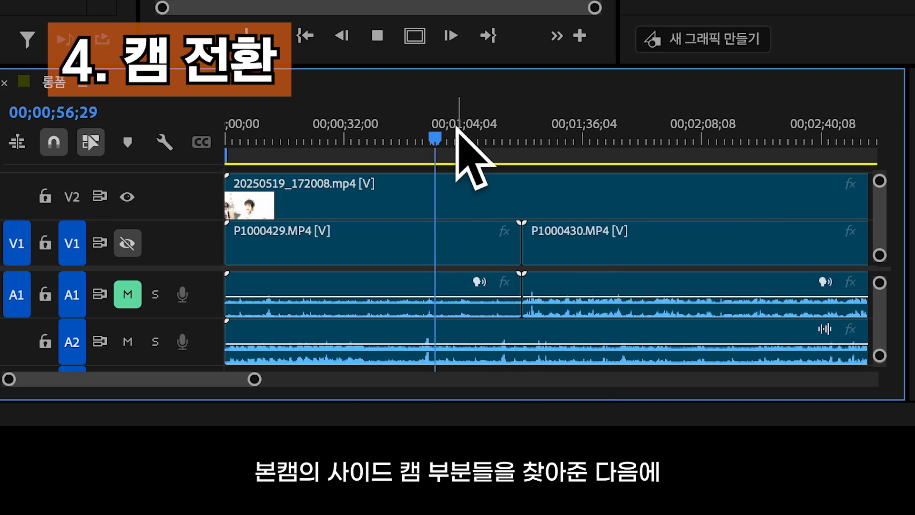
pyautogui.click(494, 138)
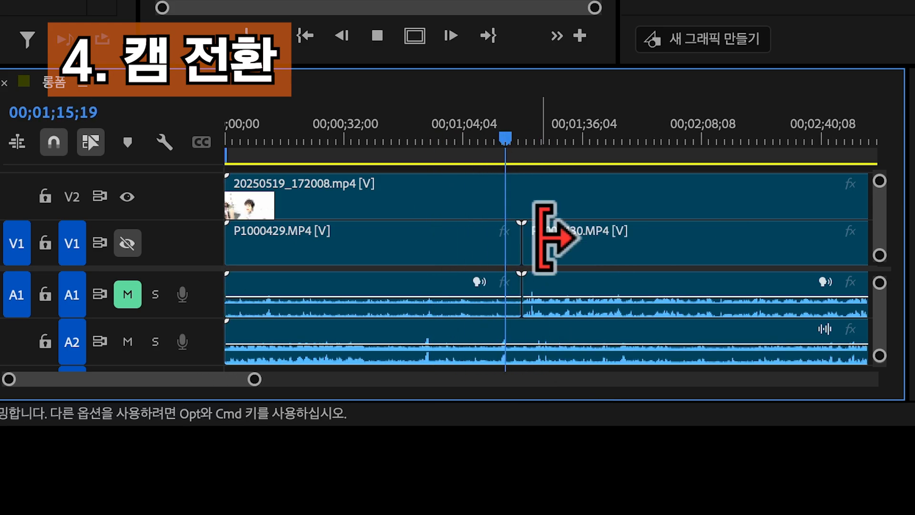
pyautogui.press('space')
# Step: Cut the main-camera clip at 00;01;14;01, where its matching dialogue starts, and delete the part before the cut
pyautogui.scroll(5, 531, 233)
pyautogui.scroll(4, 466, 327)
pyautogui.scroll(-5, 466, 327)
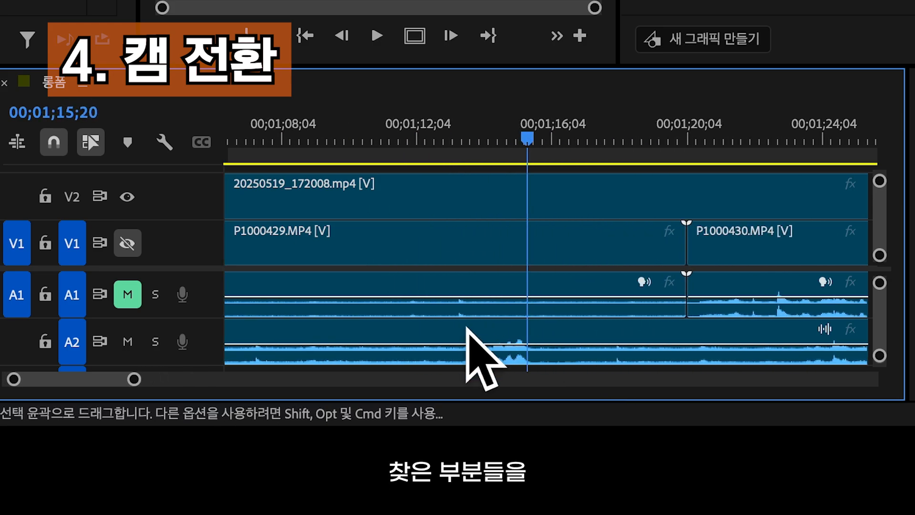
pyautogui.moveTo(475, 138); pyautogui.dragTo(469, 131)
pyautogui.hscroll(-10, 471, 260)
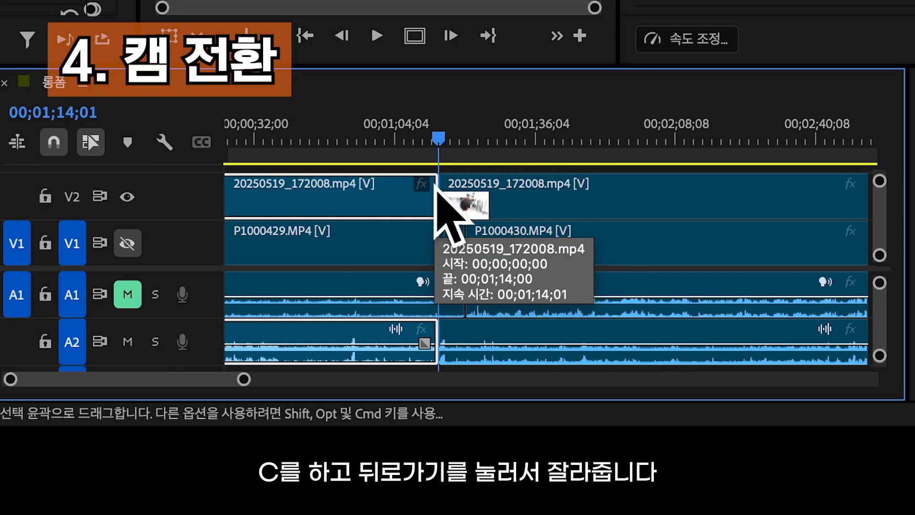
pyautogui.press('BackSpace')
# Step: Select all remaining main-camera clips on V2 and A2 through to the end of the sequence
pyautogui.scroll(-8, 432, 202)
pyautogui.click(439, 204)
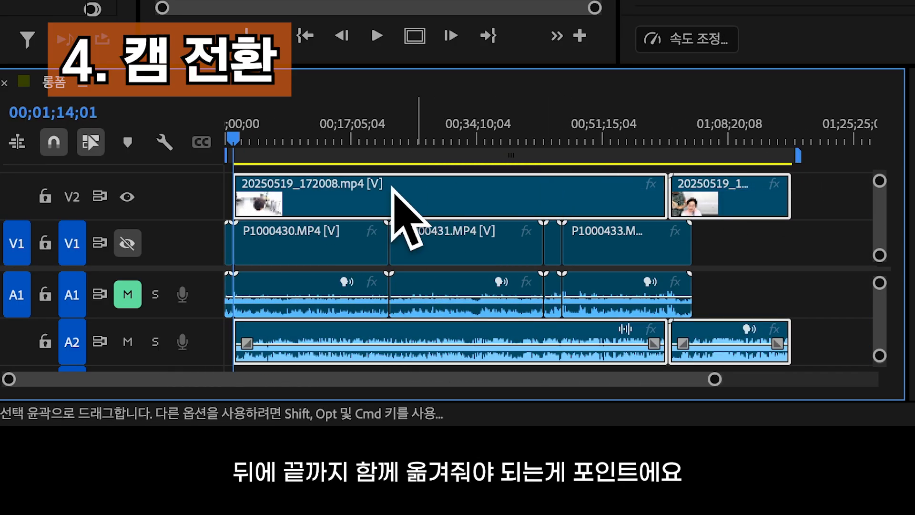
pyautogui.scroll(8, 255, 245)
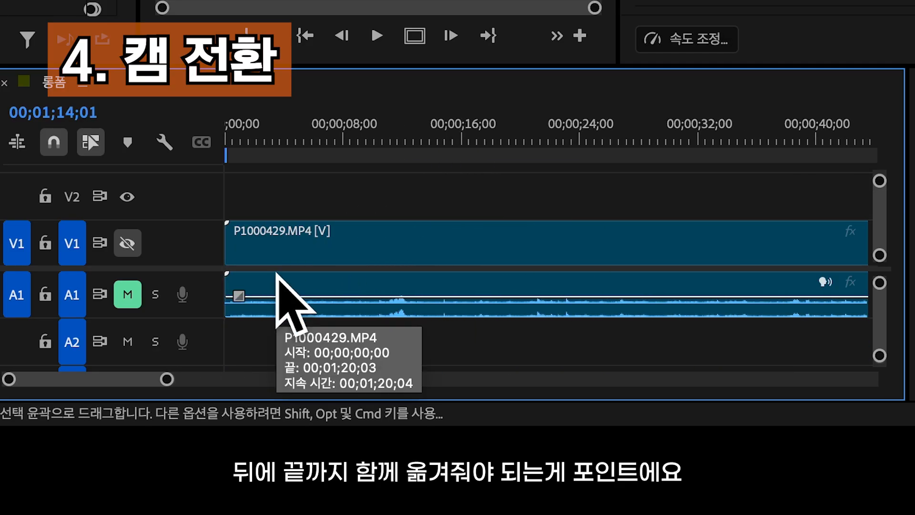
# Step: Show V1, unmute A1 and find the matching dialogue in the side-camera clip, placing the playhead at 00;00;10;46
pyautogui.click(373, 138)
pyautogui.click(128, 244)
pyautogui.click(127, 294)
pyautogui.press('space')
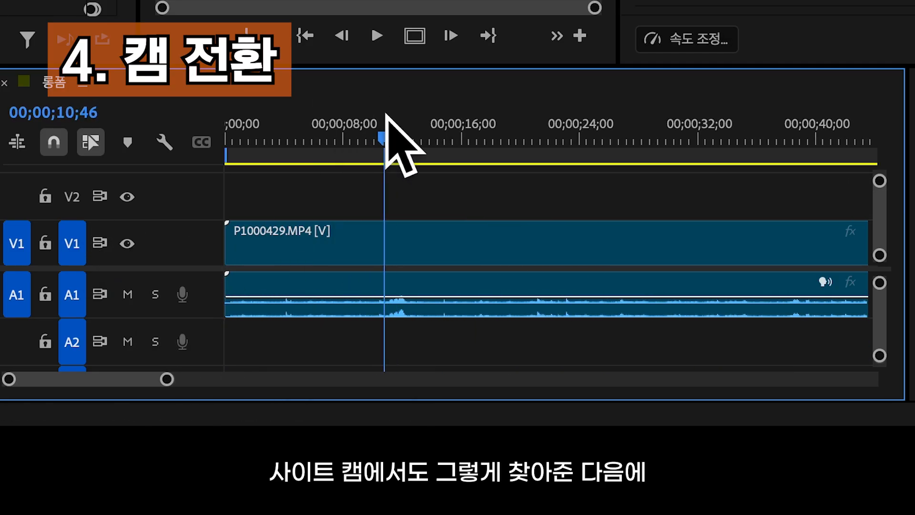
# Step: Hide V1, mute A1, and move the selected main-camera clips so they start at 00;00;11;00, where the side-camera dialogue matches
pyautogui.click(388, 122)
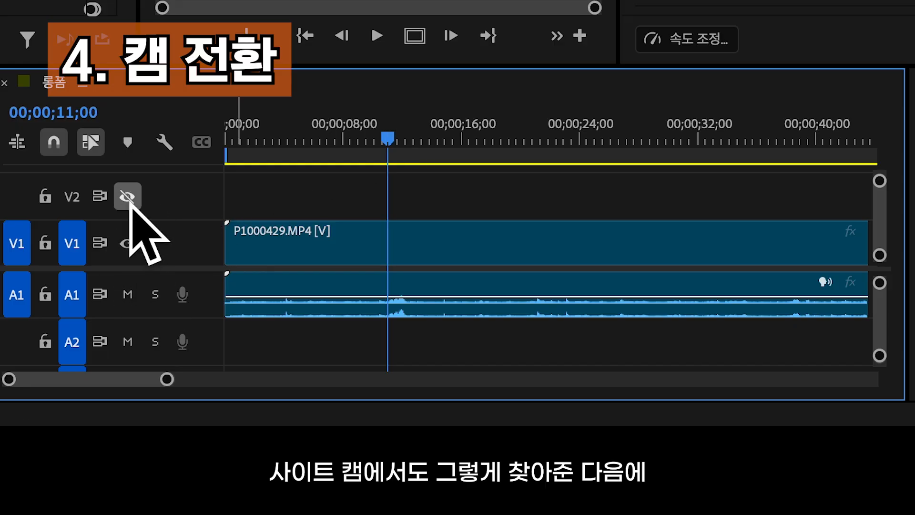
pyautogui.click(127, 243)
pyautogui.click(127, 294)
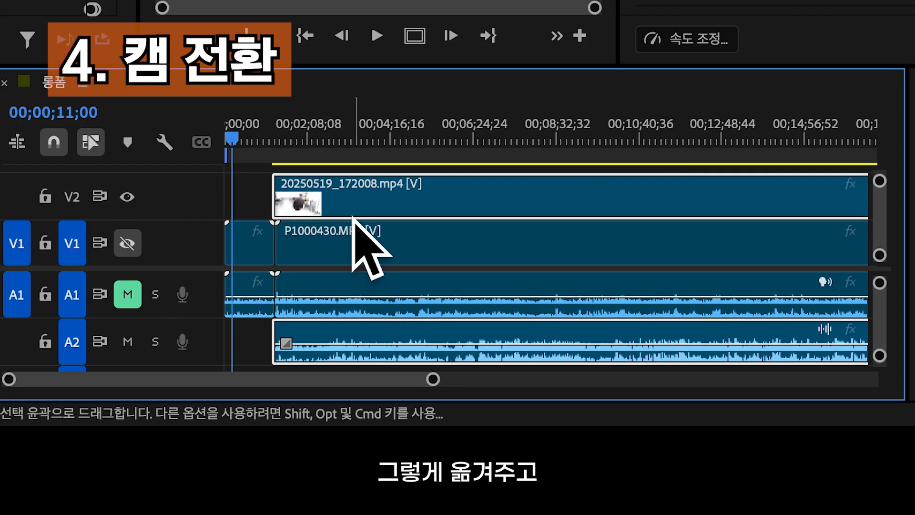
pyautogui.moveTo(357, 219); pyautogui.dragTo(332, 230)
pyautogui.scroll(-5, 332, 230)
pyautogui.scroll(8, 332, 229)
pyautogui.hscroll(-10, 332, 230)
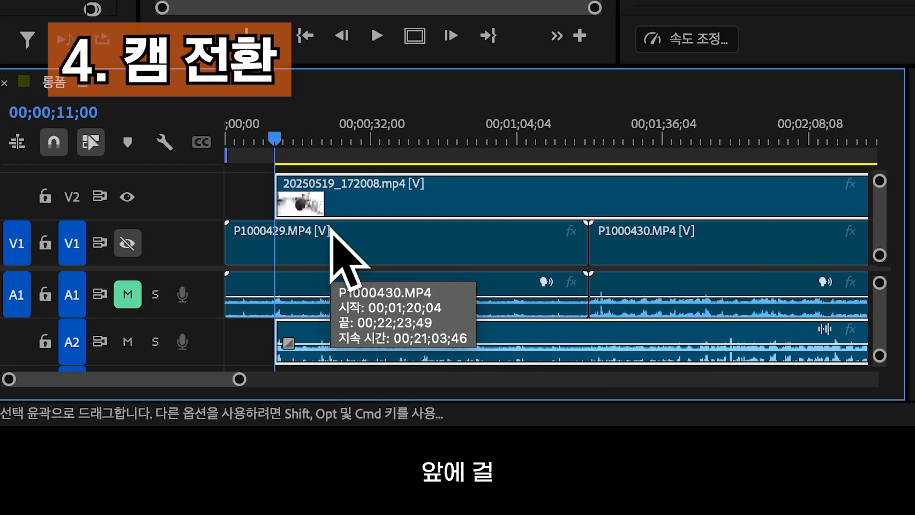
pyautogui.scroll(3, 332, 229)
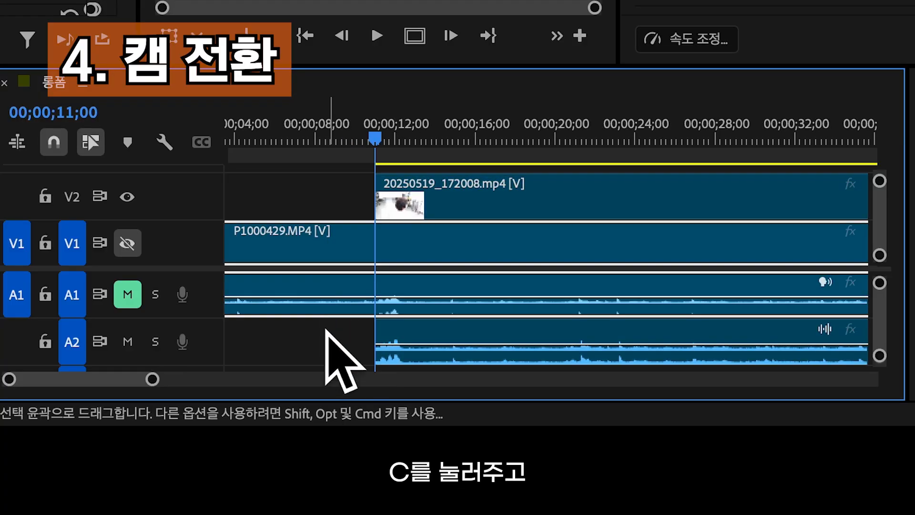
# Step: Cut the side-camera clip at 00;00;11;00, delete the part before the cut, and close the empty gap at the sequence start
pyautogui.moveTo(329, 332); pyautogui.dragTo(320, 196)
pyautogui.press('c')
pyautogui.press('BackSpace')
pyautogui.click(302, 238)
pyautogui.press('=')
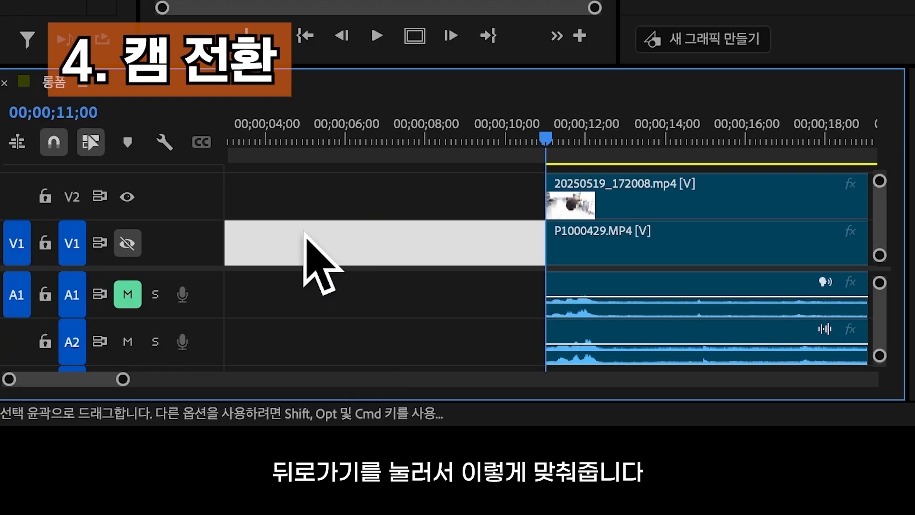
pyautogui.press('BackSpace')
# Step: Cut the main-camera clip on V2 and A2 at 00;00;00;03 and delete the short piece before the cut
pyautogui.scroll(-8, 300, 196)
pyautogui.scroll(8, 296, 200)
pyautogui.scroll(-3, 367, 241)
pyautogui.hscroll(-5, 367, 240)
pyautogui.scroll(3, 396, 295)
pyautogui.scroll(-1, 398, 306)
pyautogui.click(233, 123)
pyautogui.moveTo(234, 123)
pyautogui.mouseDown()
pyautogui.moveTo(225, 119)
pyautogui.moveTo(228, 128)
pyautogui.mouseUp()
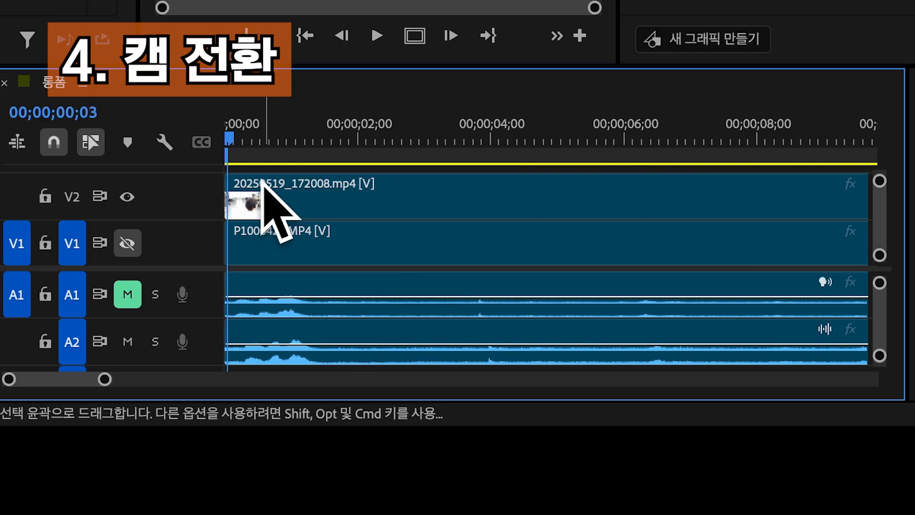
pyautogui.scroll(5, 262, 183)
pyautogui.scroll(-3, 244, 197)
pyautogui.click(278, 200)
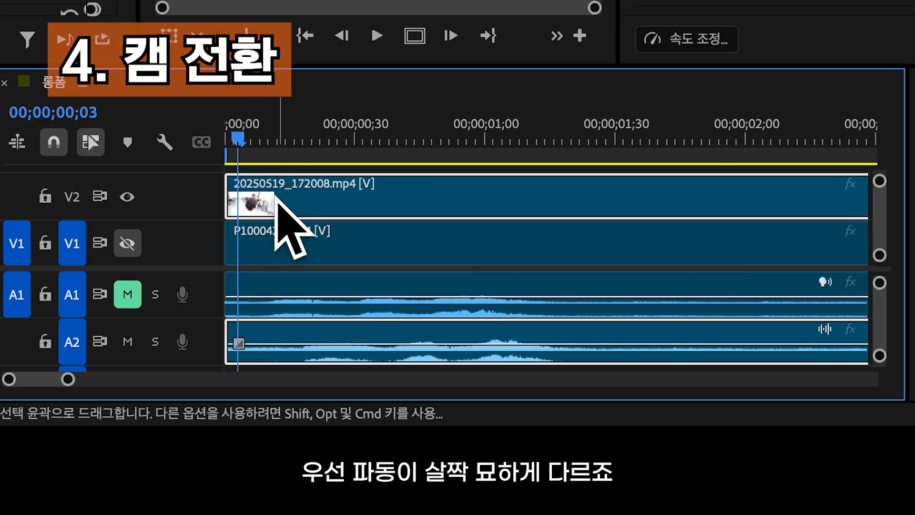
pyautogui.click(231, 199)
pyautogui.press('Delete')
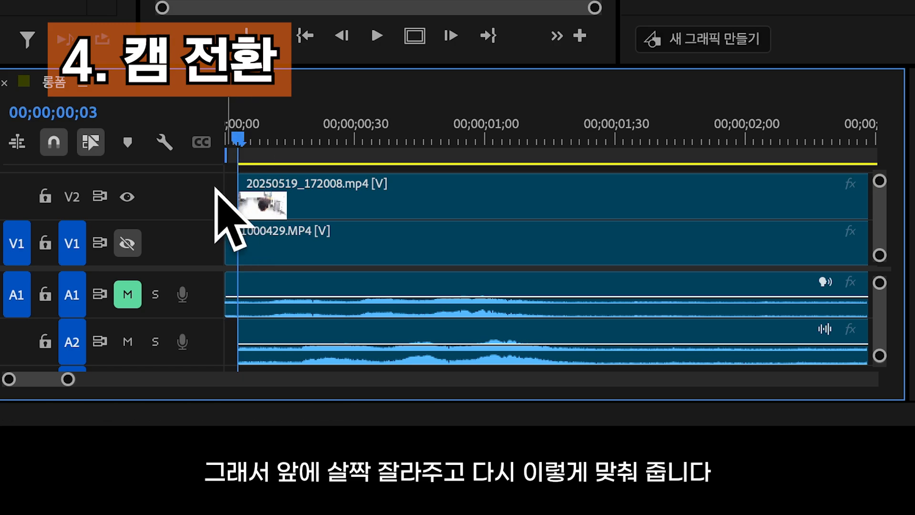
# Step: Select all the main-camera clips on V2 and A2 and shift them back to the sequence start, realigning them with the side camera
pyautogui.scroll(2, 237, 196)
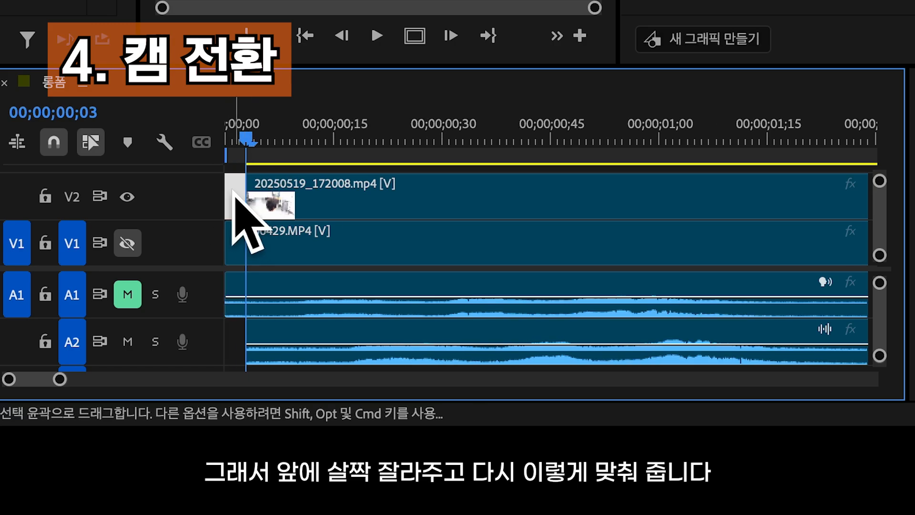
pyautogui.scroll(-4, 236, 195)
pyautogui.scroll(-10, 243, 209)
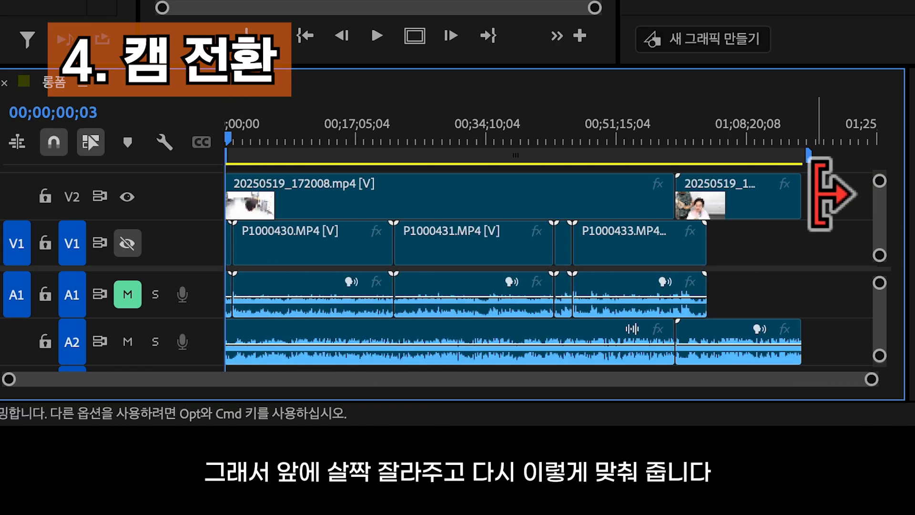
pyautogui.moveTo(822, 203); pyautogui.dragTo(620, 207)
pyautogui.scroll(5, 494, 219)
pyautogui.moveTo(364, 204); pyautogui.dragTo(286, 242)
pyautogui.scroll(8, 286, 238)
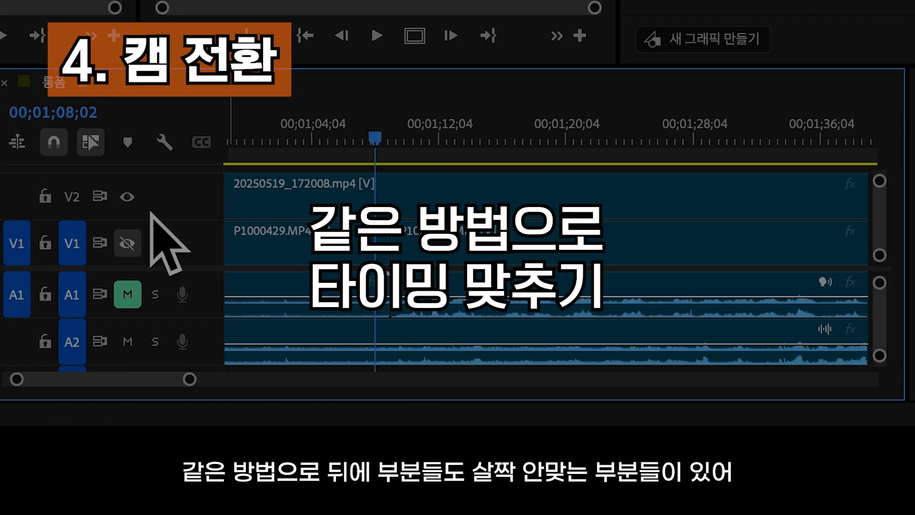
# Step: Switch playback to the side camera near 00;01;08;53: hide V2, show V1, unmute A1, and mute A2
pyautogui.press('space')
pyautogui.scroll(3, 469, 309)
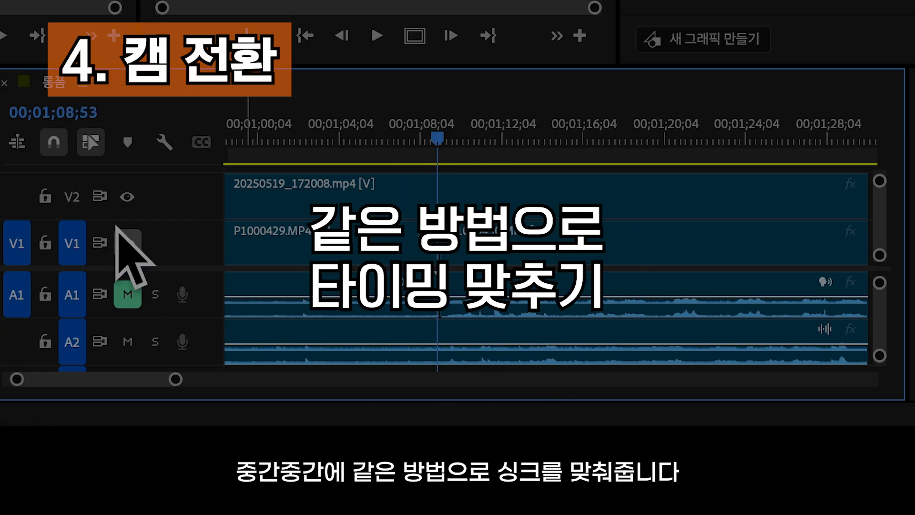
pyautogui.click(128, 197)
pyautogui.click(127, 243)
pyautogui.click(127, 294)
pyautogui.click(127, 341)
# Step: Play the section around the start of P1000430.MP4 to check the side camera's sync against the main camera
pyautogui.press('space')
pyautogui.scroll(-2, 619, 299)
pyautogui.press('space')
pyautogui.click(127, 294)
pyautogui.scroll(-2, 584, 209)
pyautogui.click(674, 136)
pyautogui.press('space')
pyautogui.scroll(-5, 481, 305)
pyautogui.scroll(5, 562, 158)
pyautogui.click(482, 137)
pyautogui.scroll(3, 488, 143)
pyautogui.press('space')
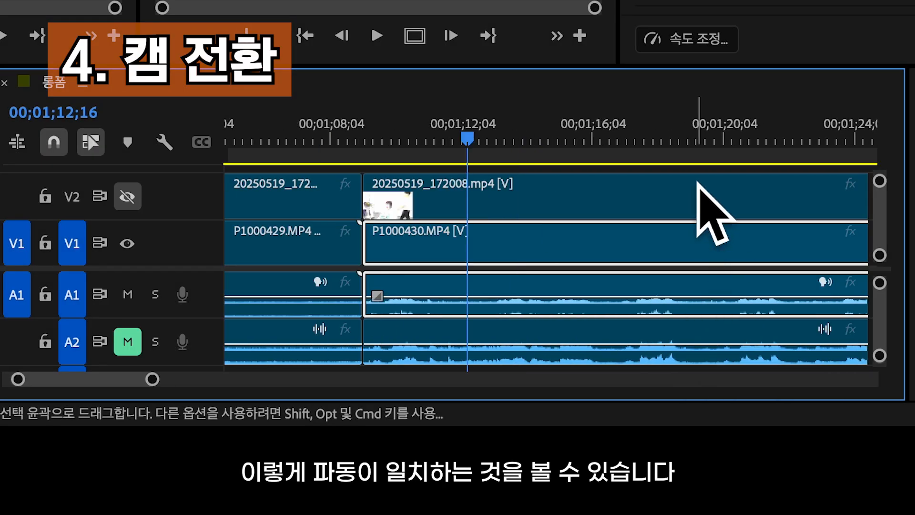
# Step: Inspect both cameras' waveforms around 00;01;19;29 and return the playhead to the start of the sequence
pyautogui.click(704, 141)
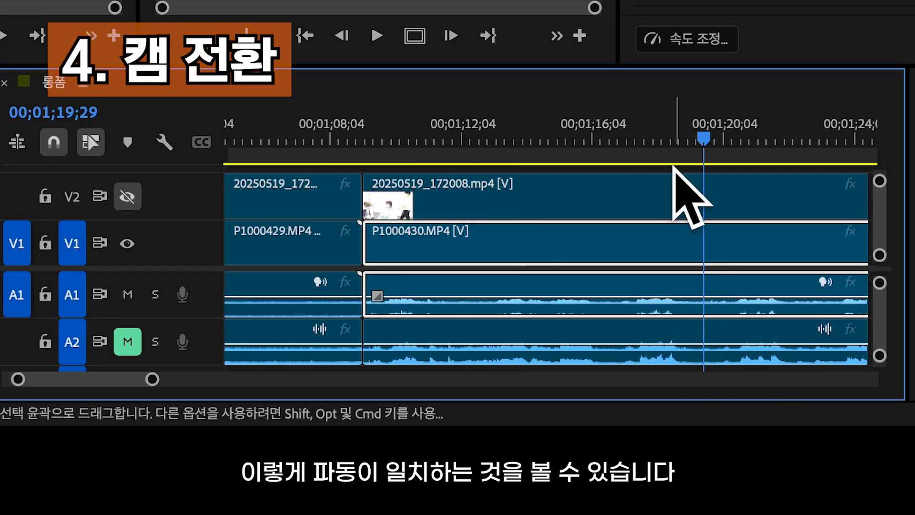
pyautogui.click(674, 167)
pyautogui.scroll(-5, 659, 218)
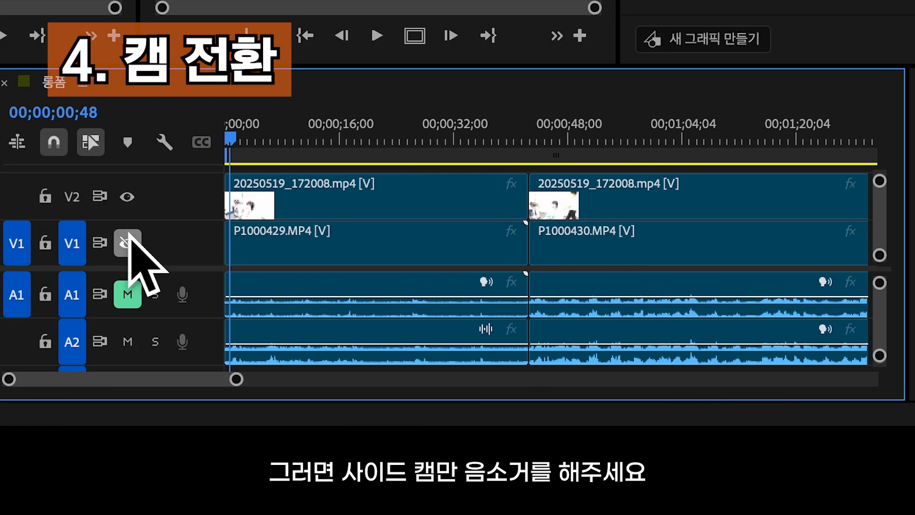
pyautogui.click(227, 141)
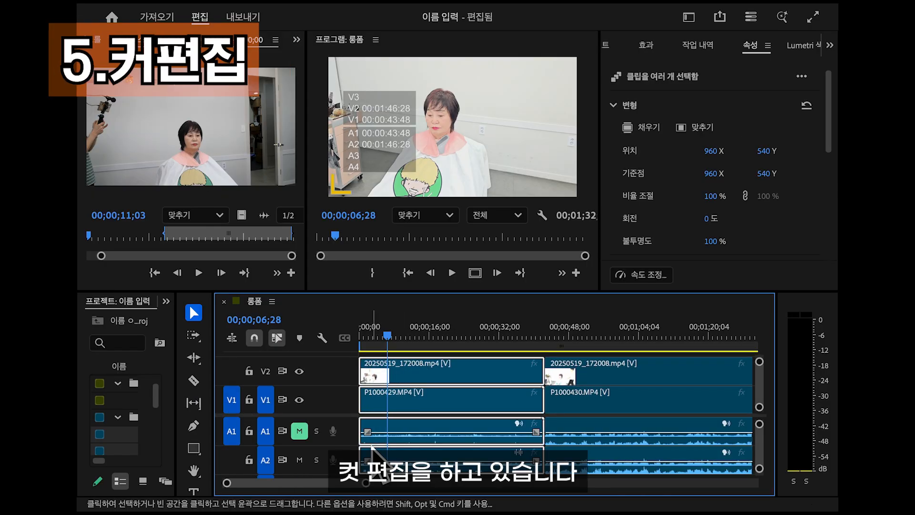
# Step: Cut the clips on all tracks at 00;00;06;28 and 00;00;12;07 to isolate the section between them
pyautogui.press('super+k')
pyautogui.moveTo(451, 335); pyautogui.dragTo(412, 334)
pyautogui.scroll(1, 436, 368)
pyautogui.moveTo(425, 389); pyautogui.dragTo(404, 458)
pyautogui.press('super+k')
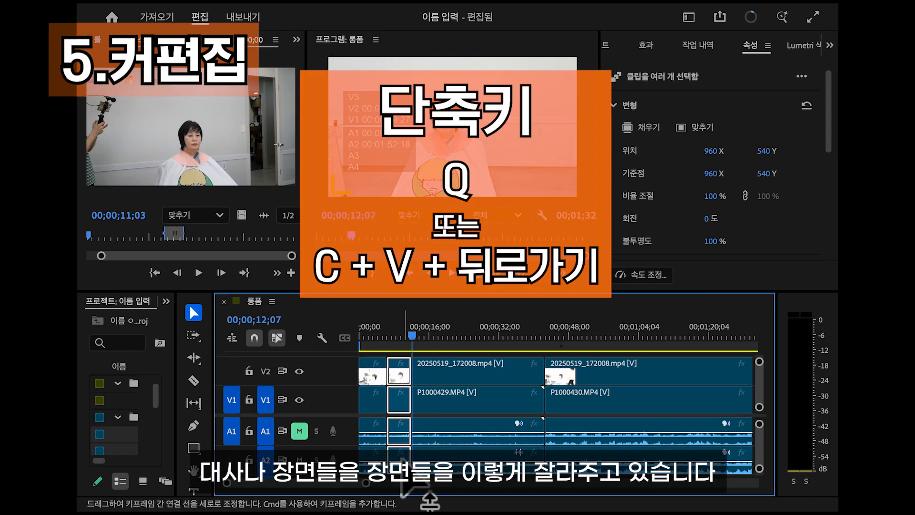
pyautogui.click(471, 334)
pyautogui.scroll(1, 499, 372)
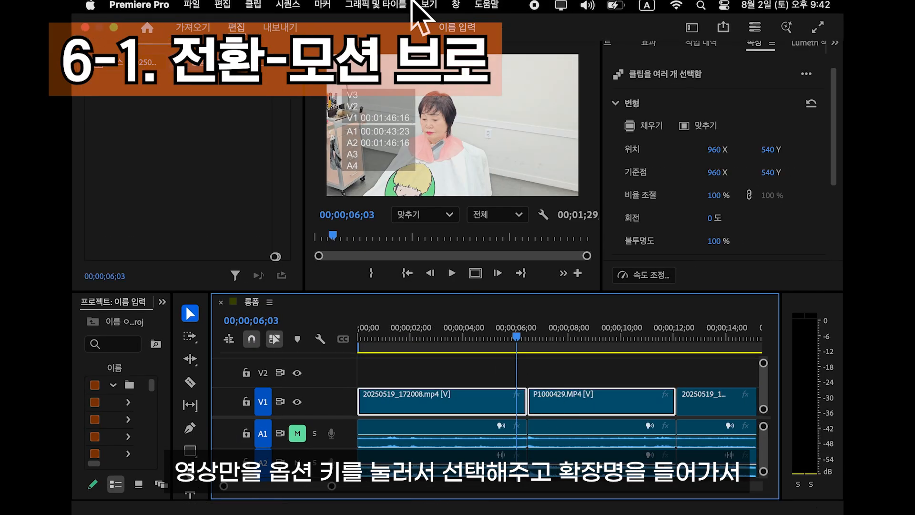
# Step: Apply the Bounce Down transition from Motion Bro's Simple Slide pack to the two selected V1 clips and close the extension
pyautogui.click(456, 4)
pyautogui.moveTo(511, 67)
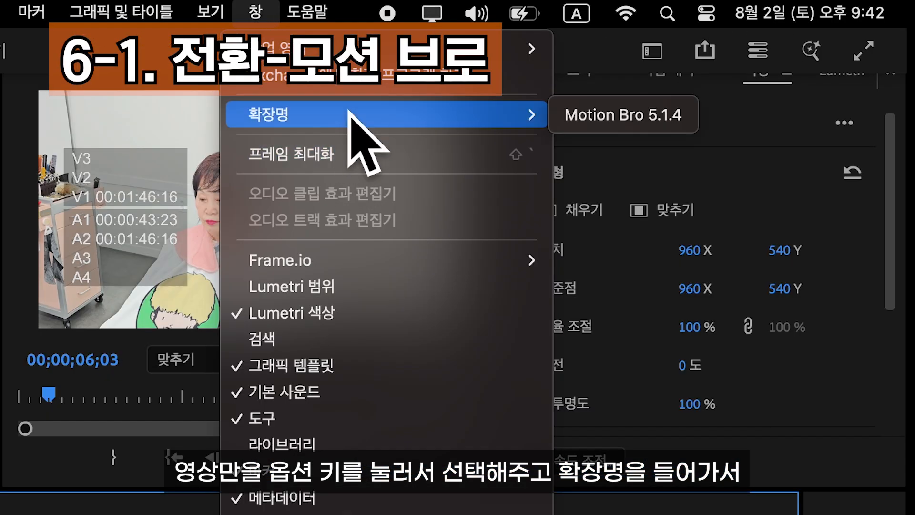
pyautogui.click(574, 119)
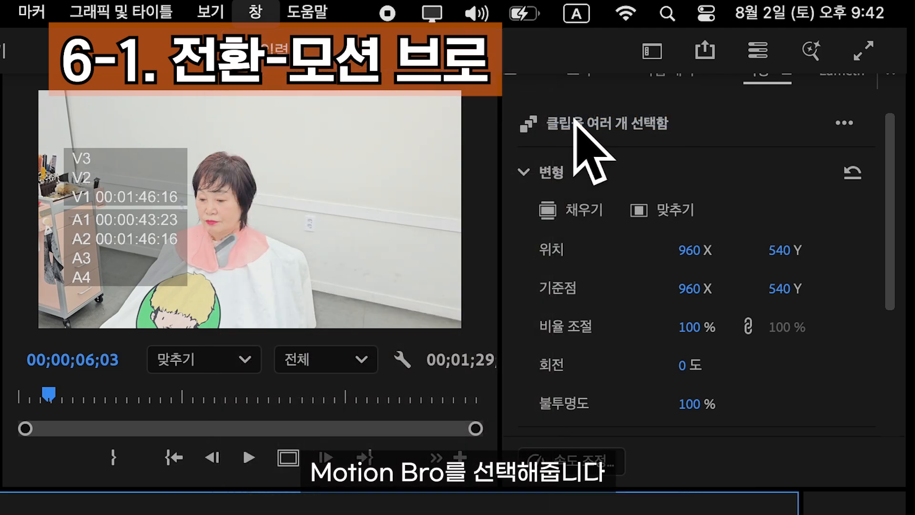
pyautogui.click(453, 375)
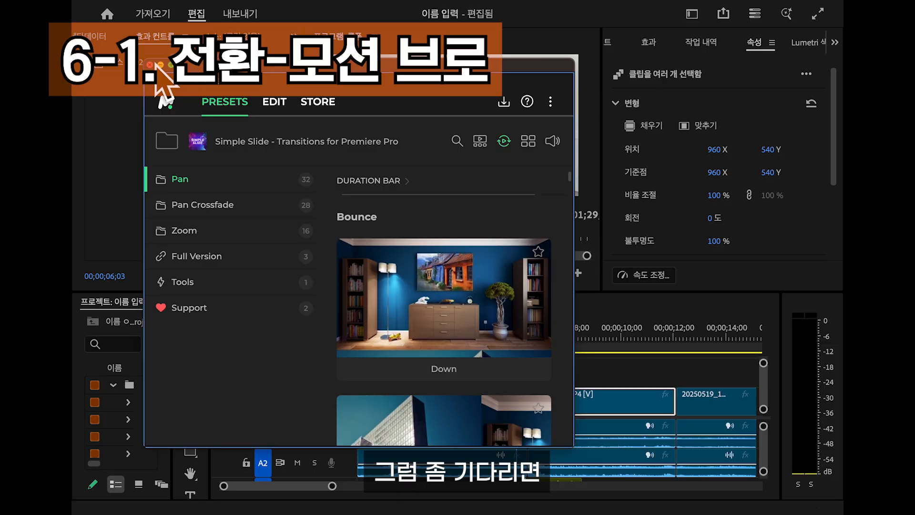
pyautogui.click(150, 64)
pyautogui.click(571, 372)
pyautogui.press('space')
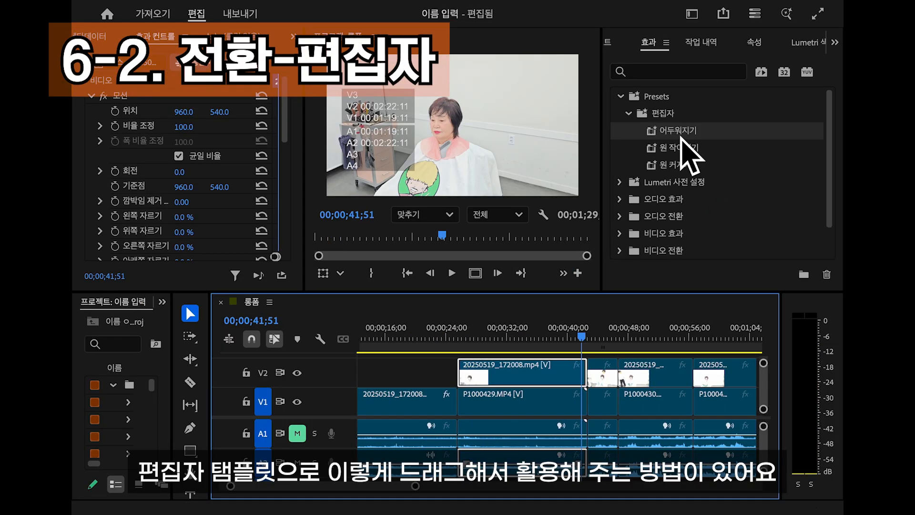
# Step: Apply the 어두워지기 preset to the main-camera clip ending near 00;00;41;51 and delete the side-camera video clip beneath it
pyautogui.moveTo(682, 138); pyautogui.dragTo(572, 392)
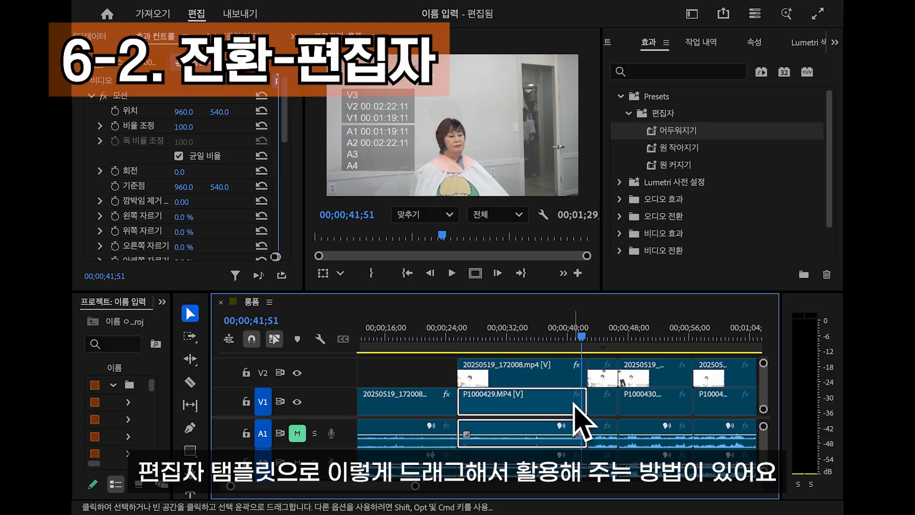
pyautogui.click(595, 402)
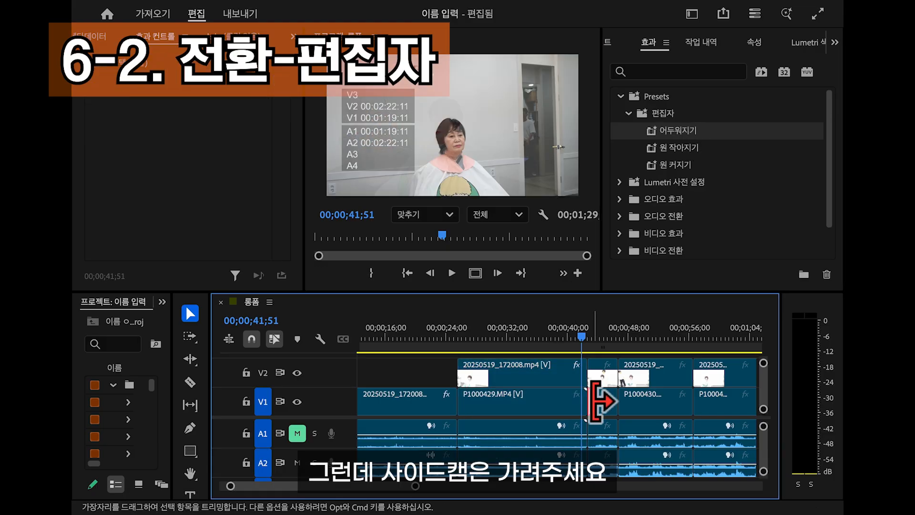
pyautogui.click(563, 414)
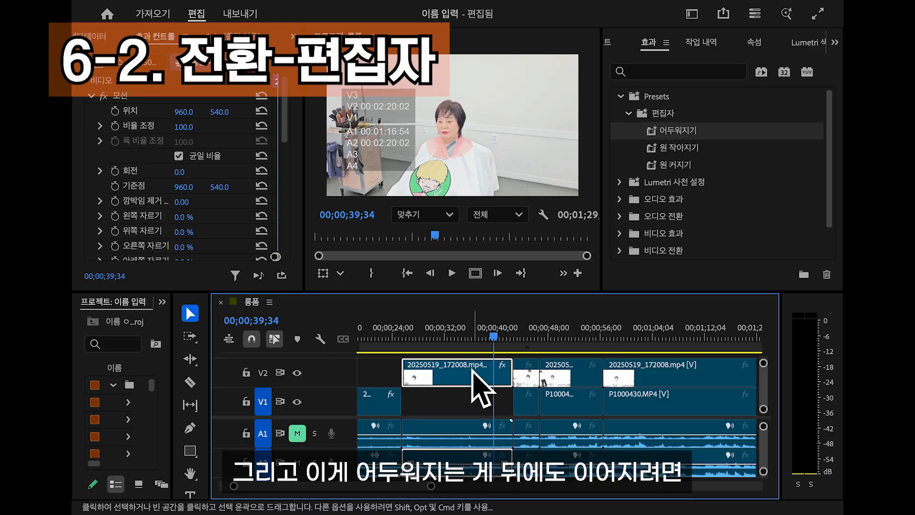
# Step: Move the main-camera clip with the darkening preset from V2 up to V3 and preview it at 00;00;41;01
pyautogui.moveTo(470, 389); pyautogui.dragTo(482, 367)
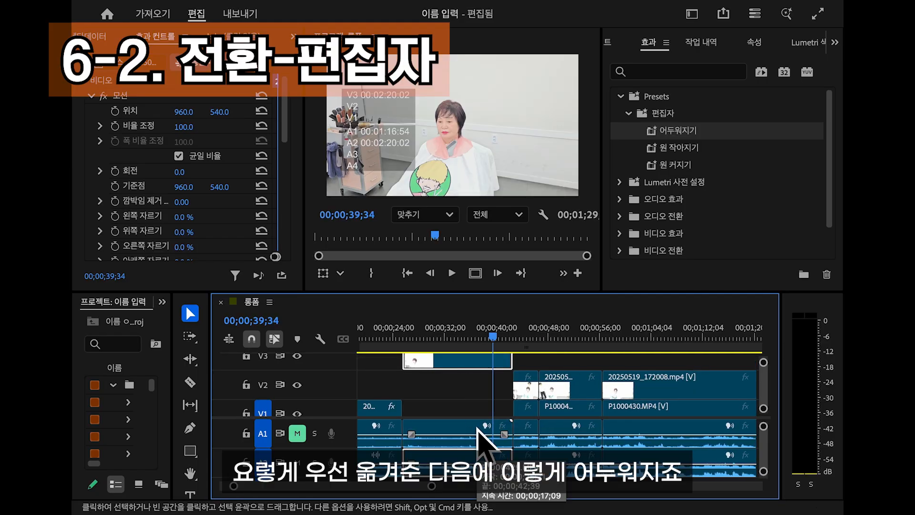
pyautogui.click(502, 331)
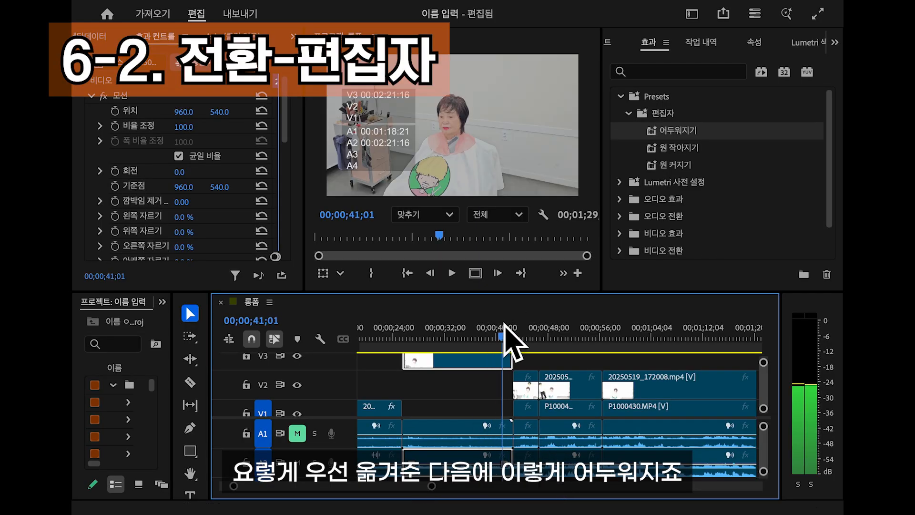
# Step: Shift all the following clips earlier so they overlap the end of the V3 clip, and play the transition from 00;00;38;36
pyautogui.scroll(-2, 523, 446)
pyautogui.scroll(2, 524, 446)
pyautogui.scroll(-5, 533, 404)
pyautogui.scroll(4, 458, 414)
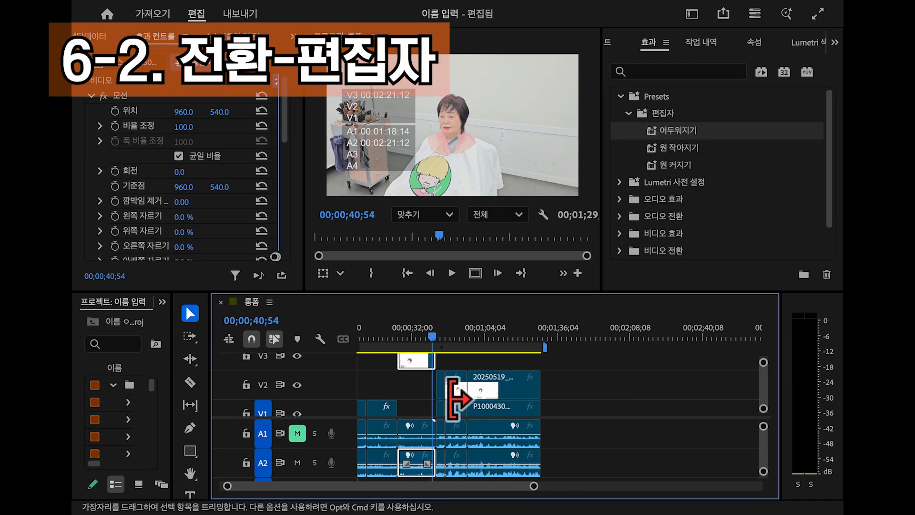
pyautogui.moveTo(661, 404); pyautogui.dragTo(420, 392)
pyautogui.moveTo(427, 387); pyautogui.dragTo(417, 387)
pyautogui.click(400, 335)
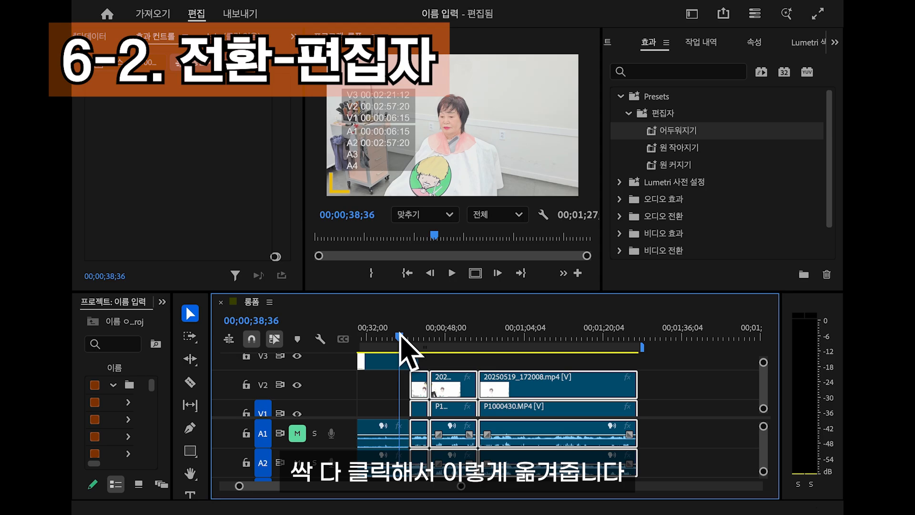
pyautogui.press('space')
pyautogui.scroll(5, 436, 397)
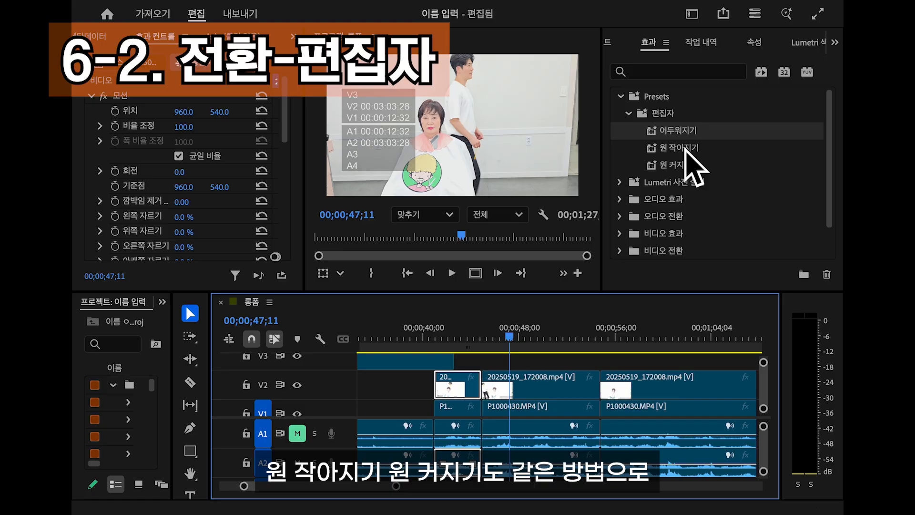
# Step: Apply the 원 작아지기 preset to the short V2 clip overlapping the V3 clip's end and delete the side-camera video clip beneath it
pyautogui.click(680, 149)
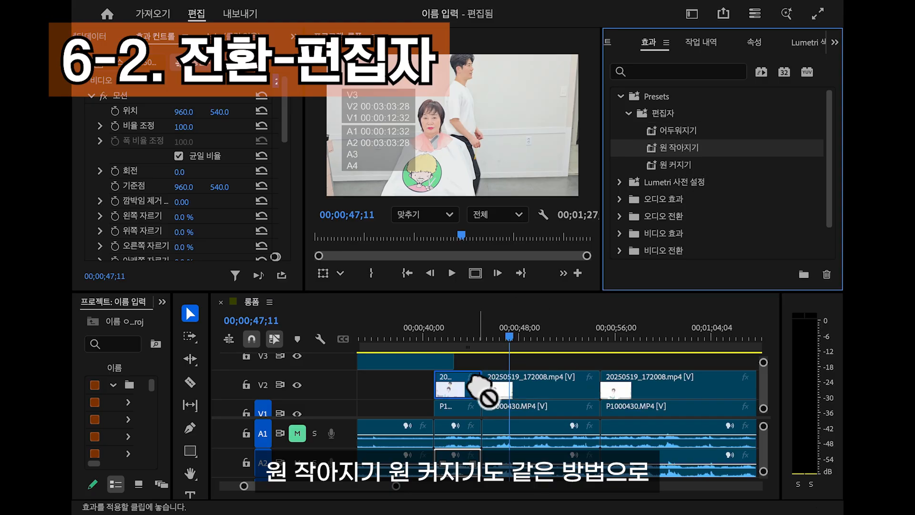
pyautogui.moveTo(474, 384); pyautogui.dragTo(457, 384)
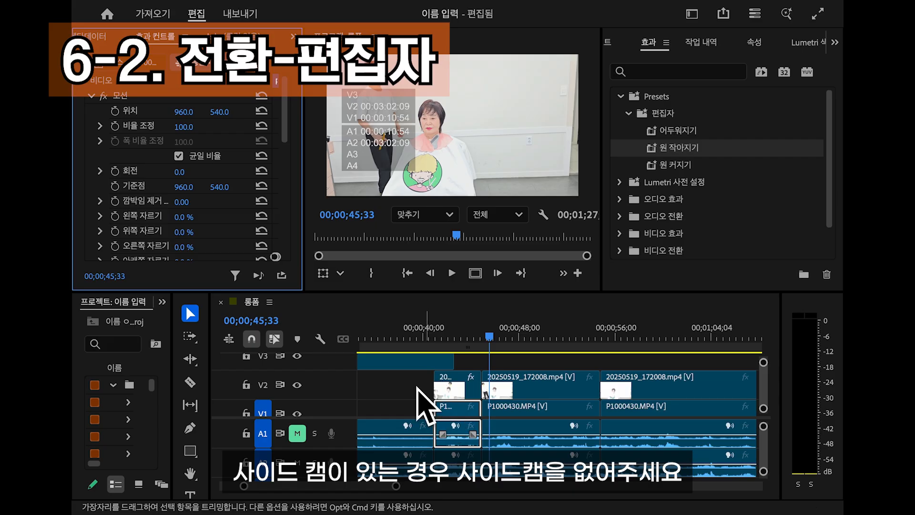
pyautogui.click(417, 386)
pyautogui.keyDown('alt'); pyautogui.click(451, 403); pyautogui.keyUp('alt')
pyautogui.press('=')
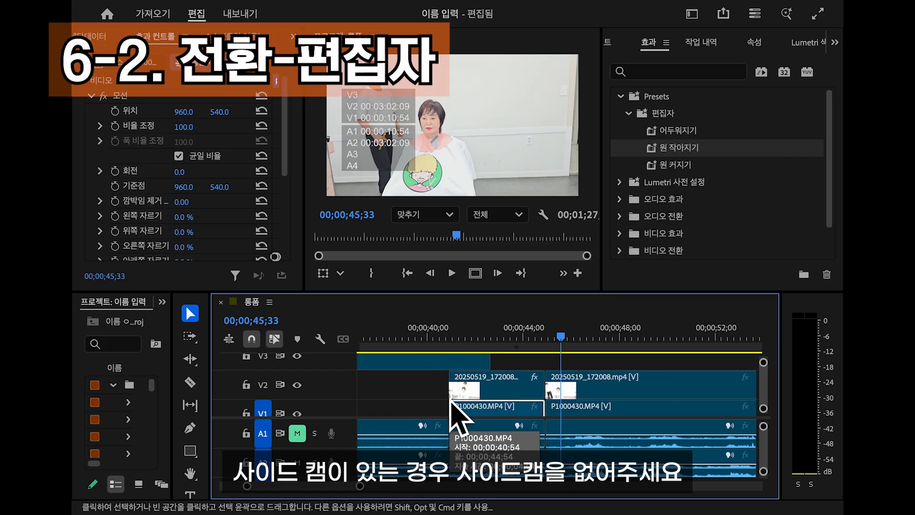
pyautogui.press('Delete')
pyautogui.click(520, 330)
pyautogui.press('space')
pyautogui.press('space')
# Step: Apply the 원 커지기 preset to the next main-camera clip on V2 and place the playhead at 00;00;44;14 for previewing
pyautogui.click(634, 396)
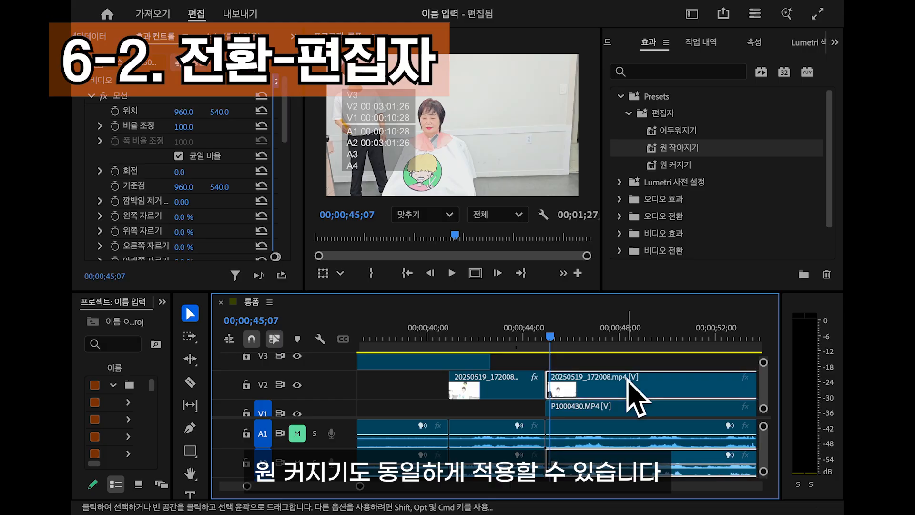
pyautogui.moveTo(668, 169); pyautogui.dragTo(622, 278)
pyautogui.moveTo(601, 395); pyautogui.dragTo(600, 394)
pyautogui.click(529, 325)
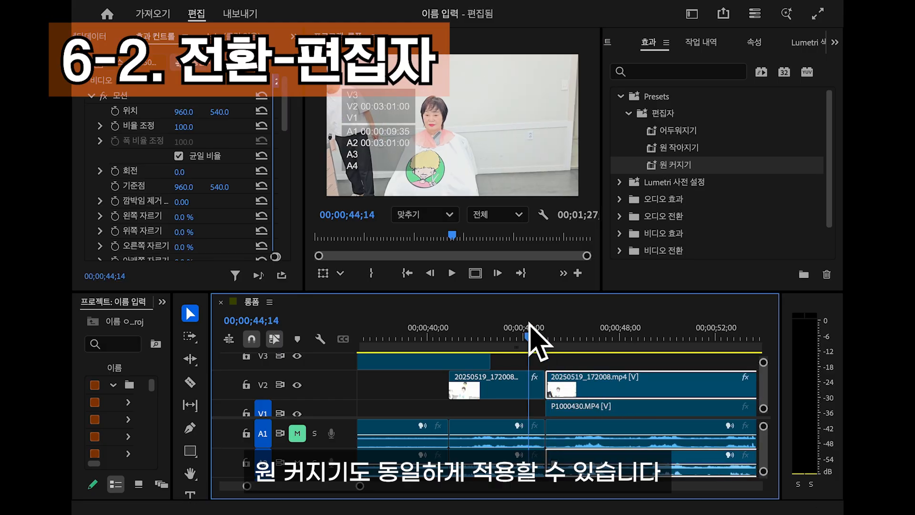
# Step: Preview the 원 커지기 transition and delete the P1000430.MP4 side-camera video clip on V1 beneath the following main-camera clip
pyautogui.press('space')
pyautogui.press('space')
pyautogui.click(593, 423)
pyautogui.click(592, 418)
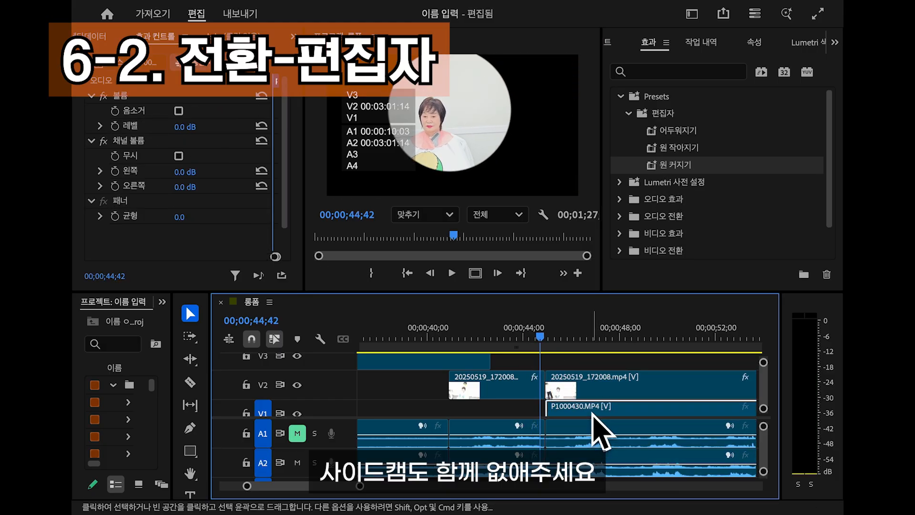
pyautogui.press('=')
pyautogui.press('Delete')
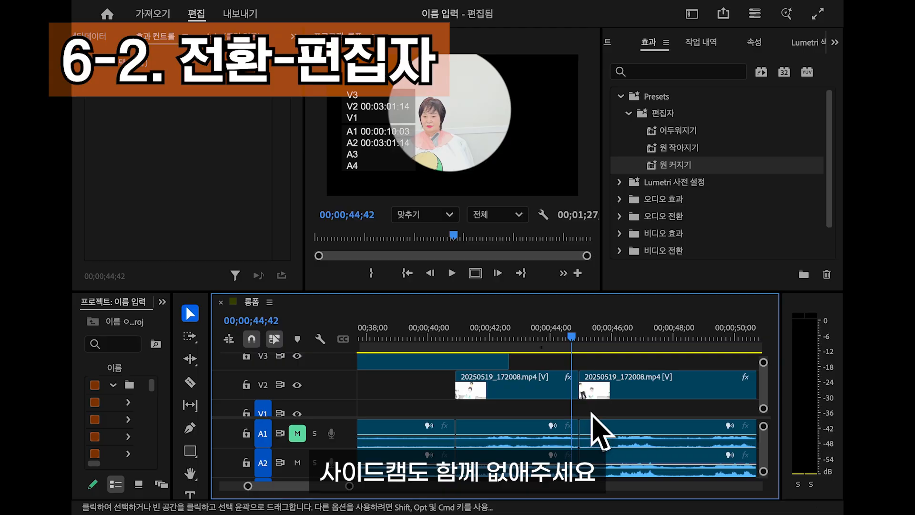
pyautogui.press('-')
pyautogui.press('space')
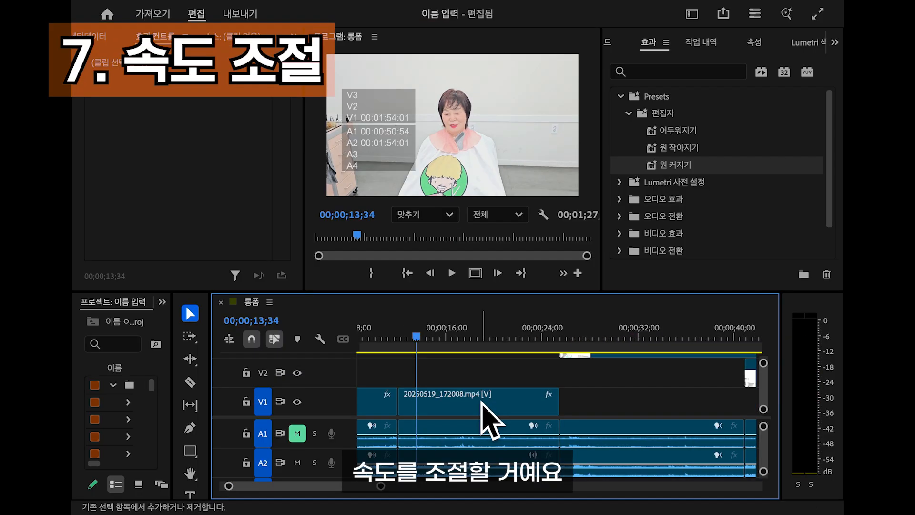
# Step: Set the speed of the V1 main-camera clip at 00;00;13;34 and its audio to 150% and close the gap behind it
pyautogui.keyDown('shift'); pyautogui.click(498, 392); pyautogui.keyUp('shift')
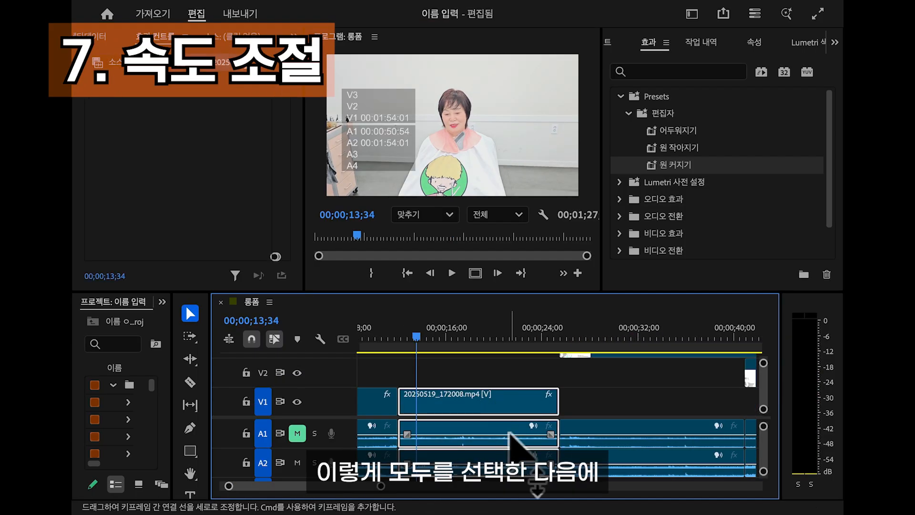
pyautogui.moveTo(267, 1)
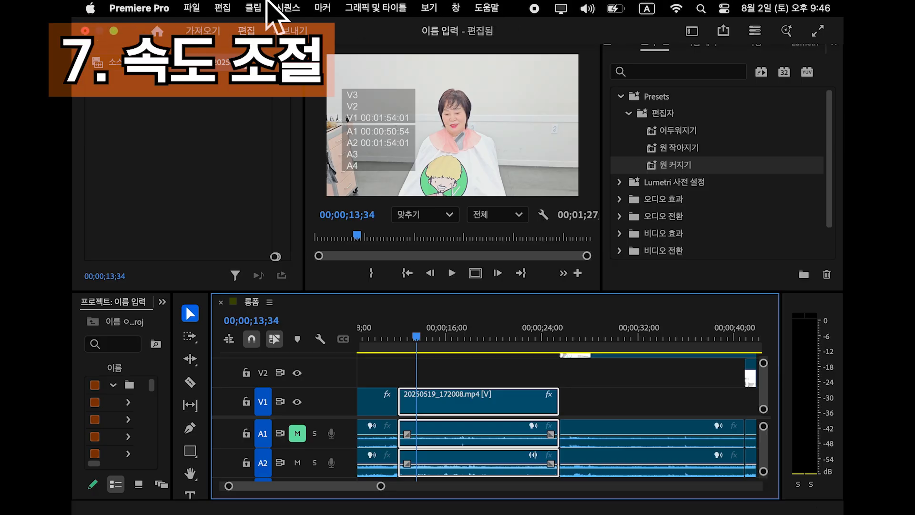
pyautogui.rightClick(483, 400)
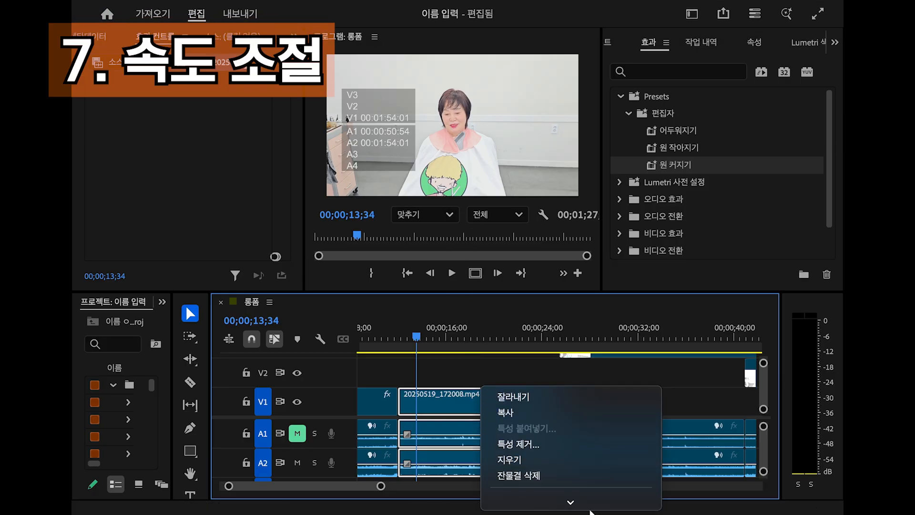
pyautogui.moveTo(590, 511)
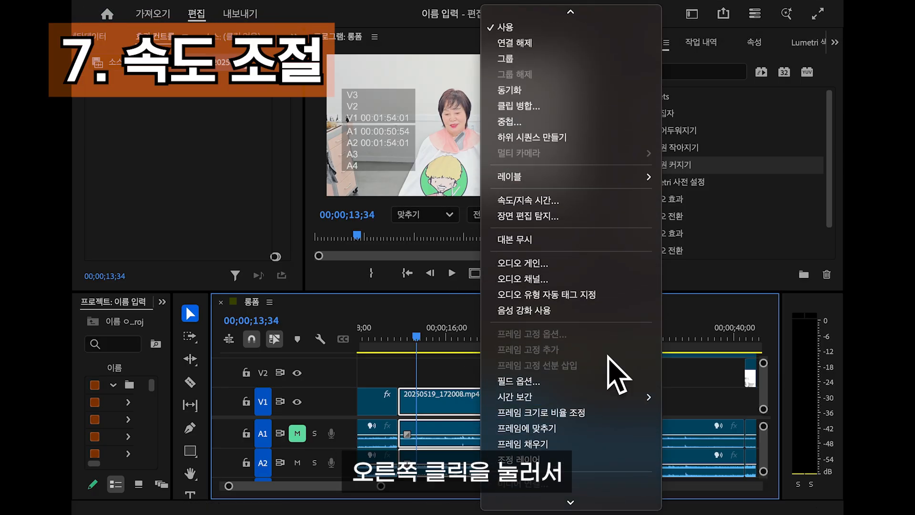
pyautogui.click(594, 200)
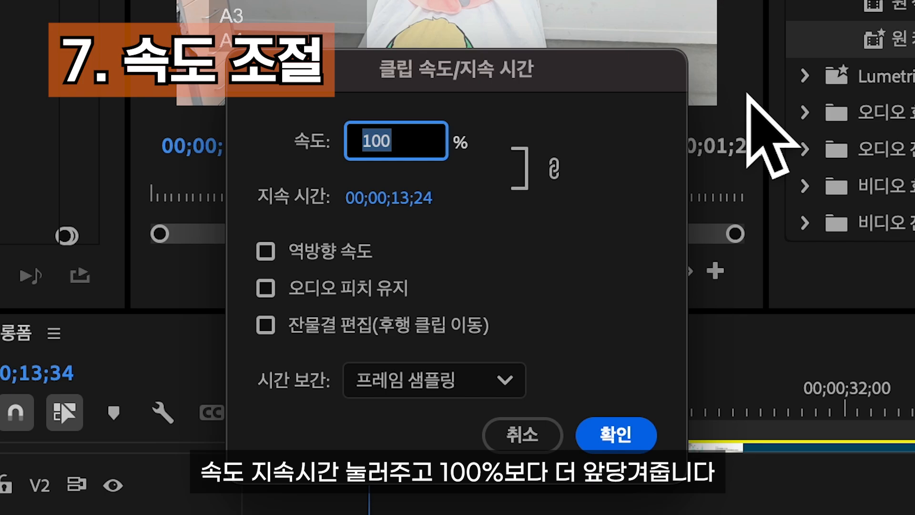
pyautogui.write('150')
pyautogui.press('Return')
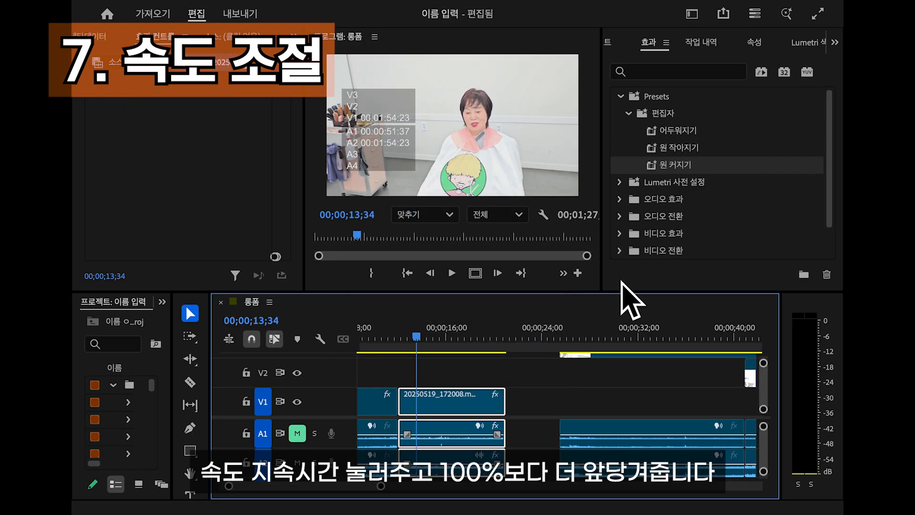
pyautogui.click(531, 446)
pyautogui.press('Delete')
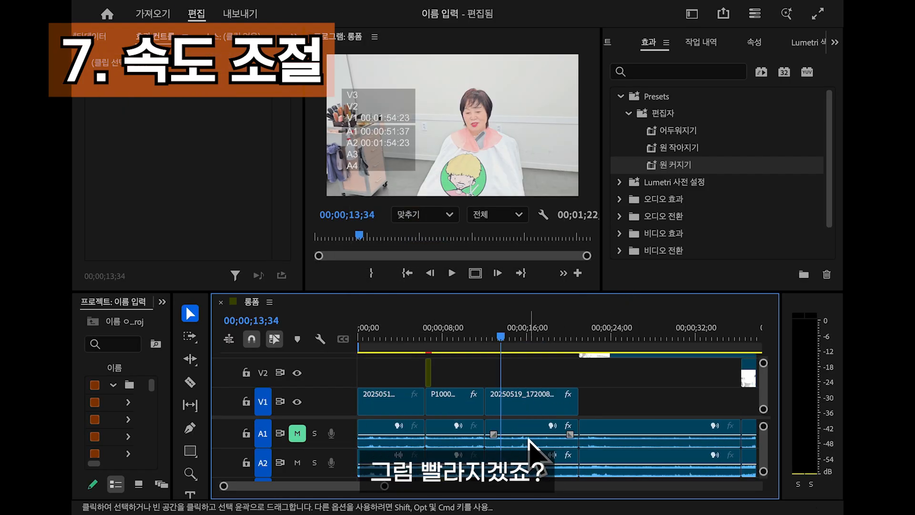
# Step: Delete the sped-up clip's audio from the audio tracks and play the clip from near its start
pyautogui.keyDown('alt'); pyautogui.click(541, 464); pyautogui.keyUp('alt')
pyautogui.press('Delete')
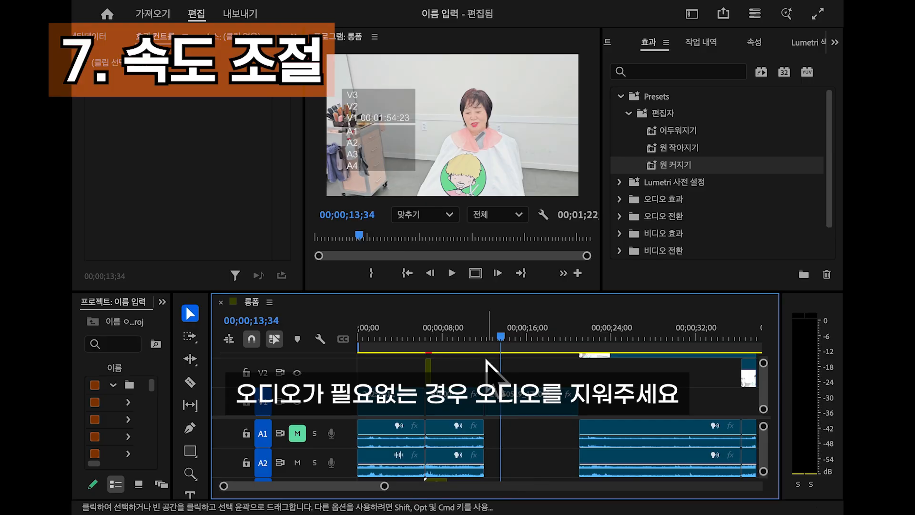
pyautogui.click(471, 337)
pyautogui.press('space')
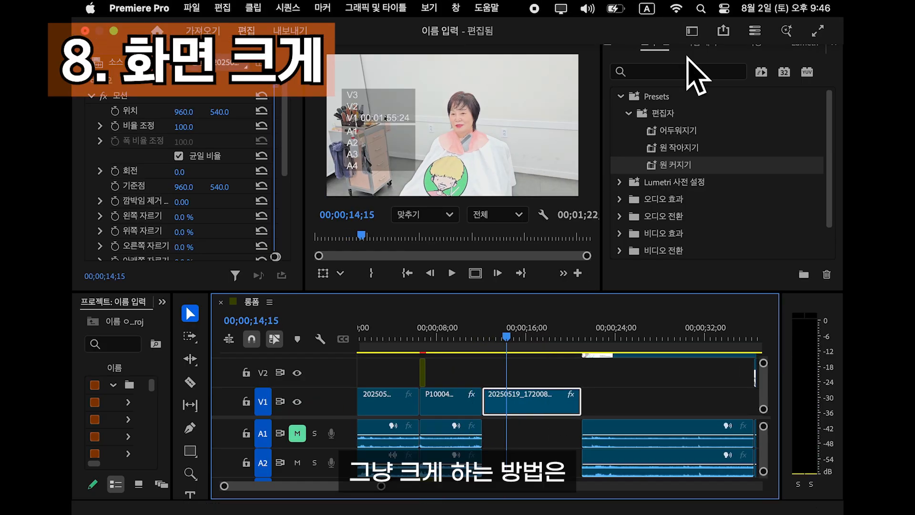
# Step: Enlarge the sped-up V1 clip to a scale of 173% and set its position to 788, 623
pyautogui.click(755, 43)
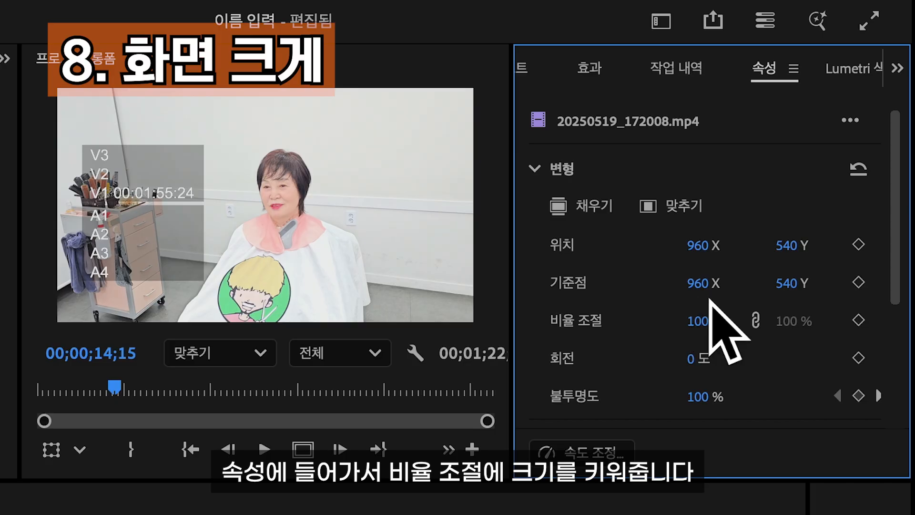
pyautogui.moveTo(700, 320); pyautogui.dragTo(799, 328)
pyautogui.moveTo(698, 245); pyautogui.dragTo(505, 285)
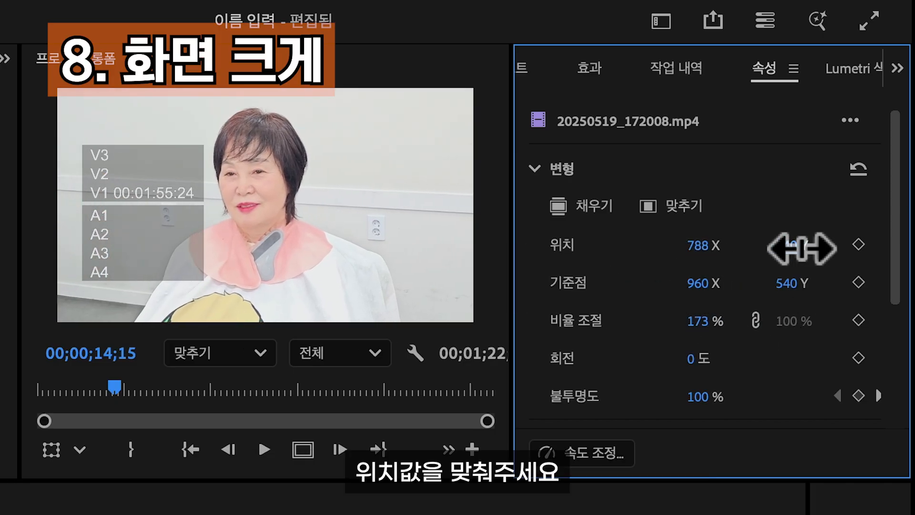
pyautogui.moveTo(802, 247); pyautogui.dragTo(908, 276)
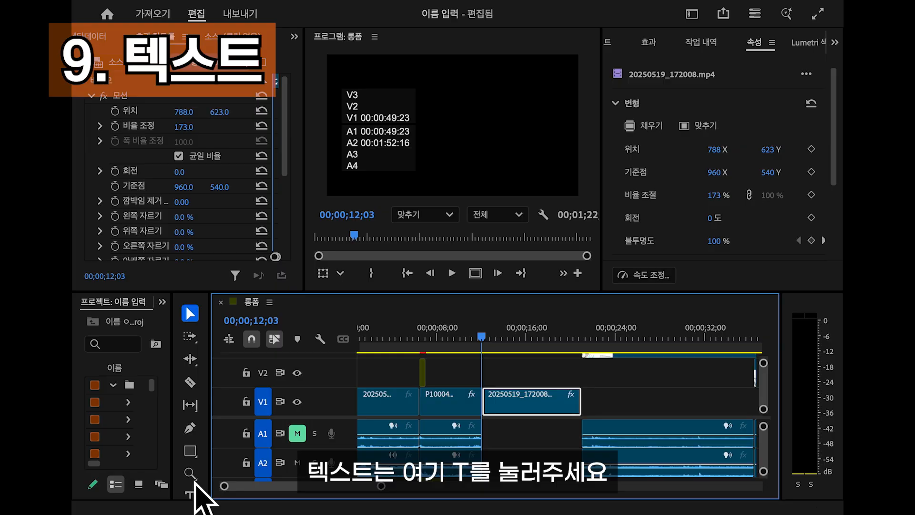
# Step: Add a text layer reading 글씨 over the subject's chest at 00;00;14;18
pyautogui.click(191, 493)
pyautogui.click(507, 333)
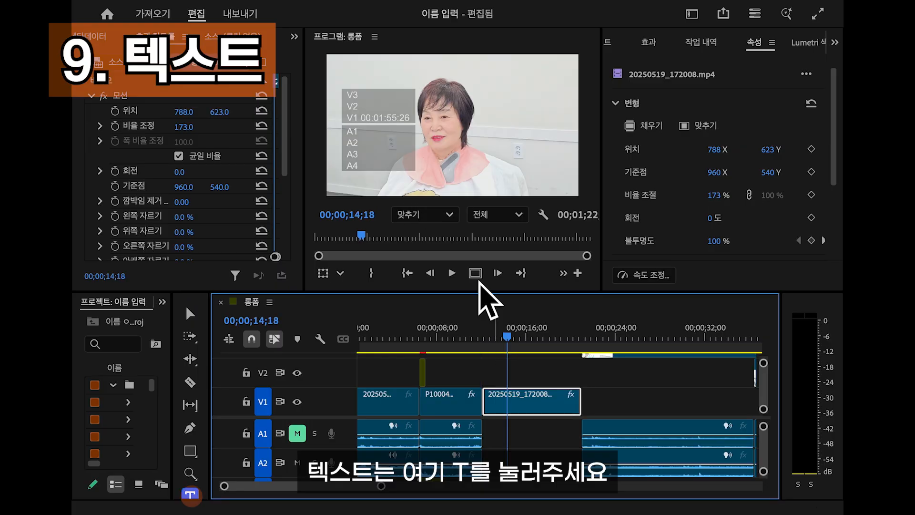
pyautogui.click(455, 155)
pyautogui.write('rn')
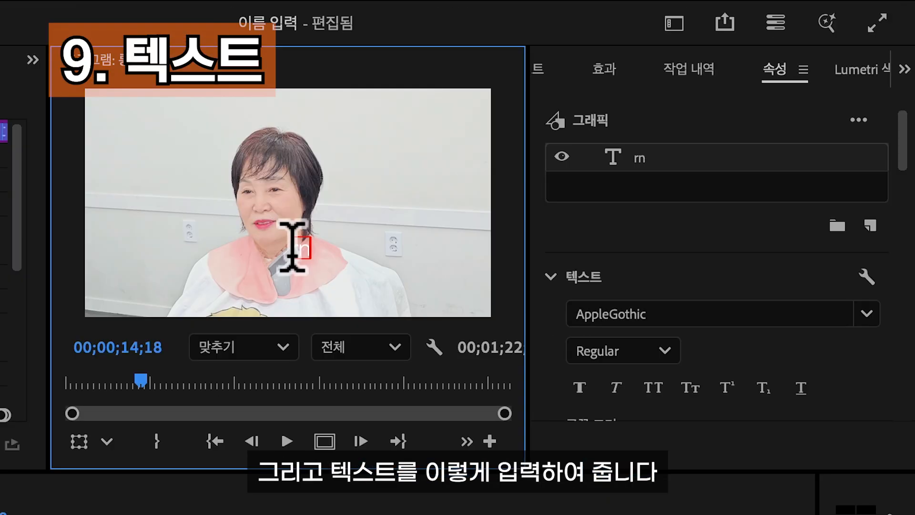
pyautogui.press('BackSpace')
pyautogui.press('BackSpace')
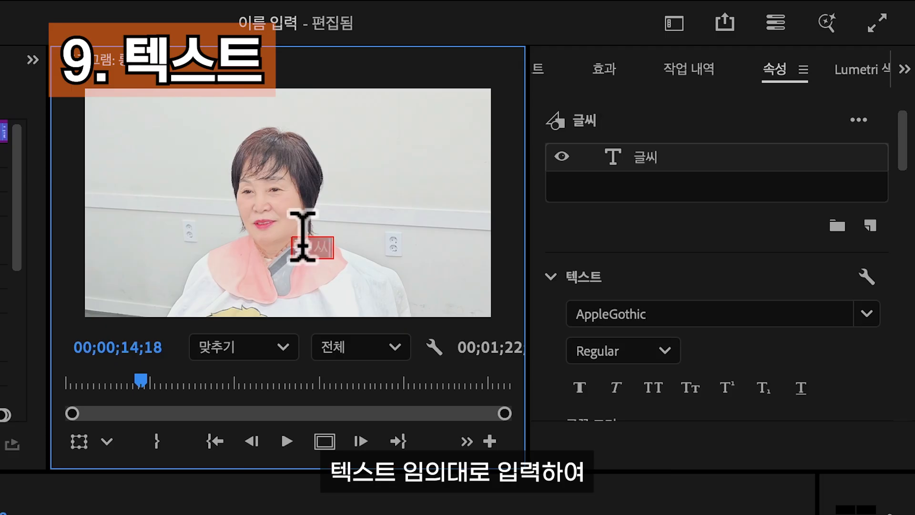
# Step: Import the prepared text styles as linked styles for the 글씨 text from the saved template project files
pyautogui.scroll(-5, 719, 272)
pyautogui.scroll(-8, 720, 273)
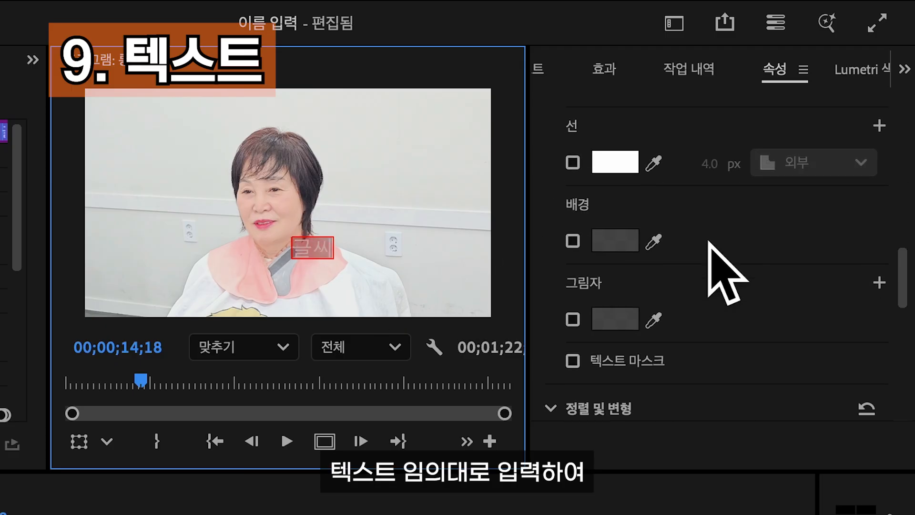
pyautogui.click(867, 307)
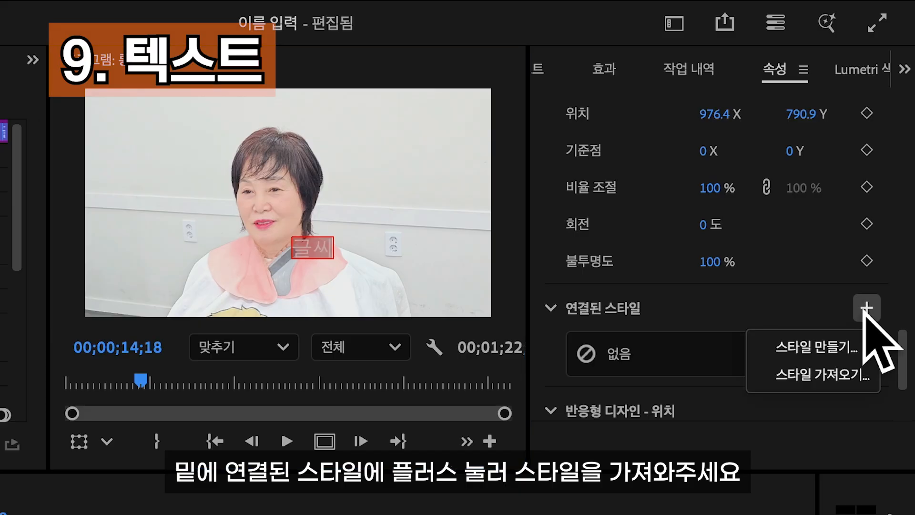
pyautogui.click(846, 374)
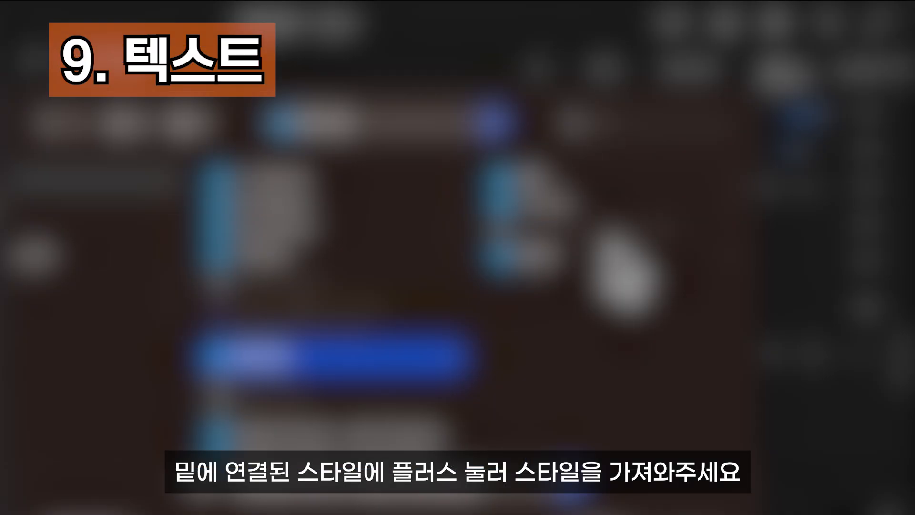
pyautogui.click(602, 210)
pyautogui.doubleClick(593, 191)
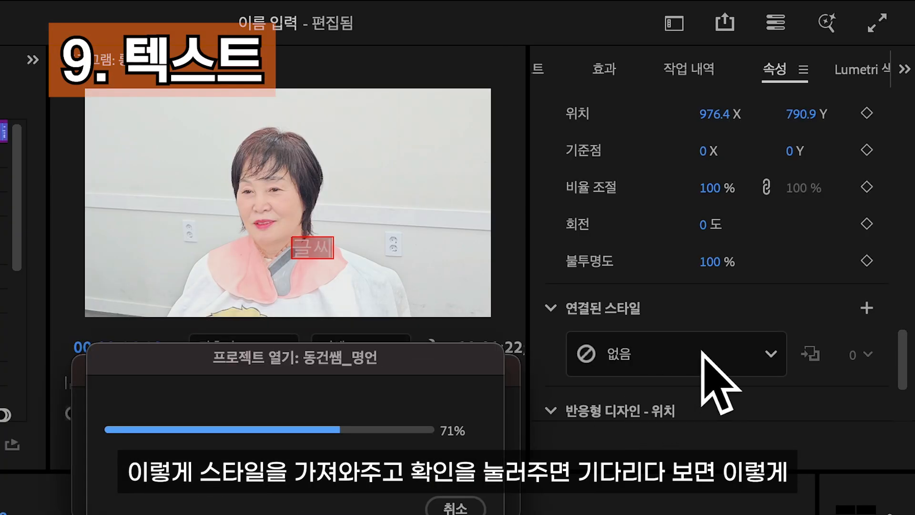
# Step: Apply the imported 기본 자막 linked style to the 글씨 text
pyautogui.click(702, 353)
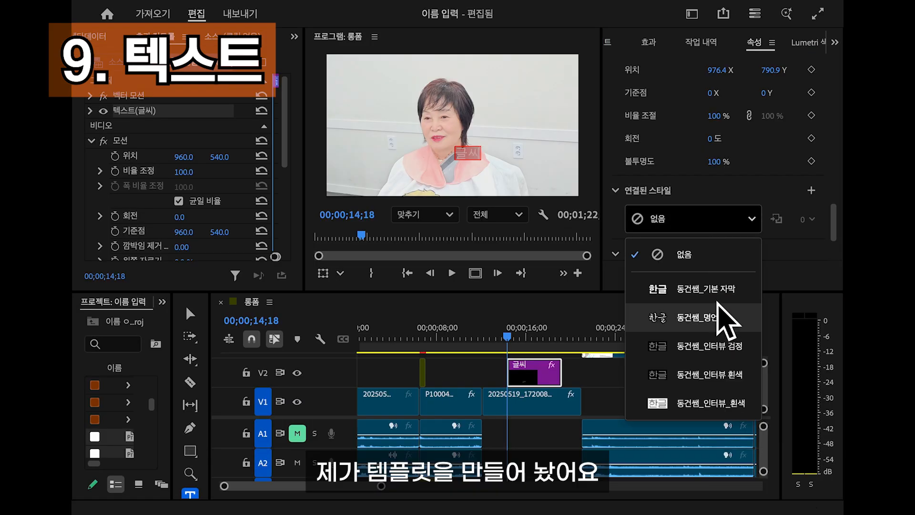
pyautogui.click(706, 288)
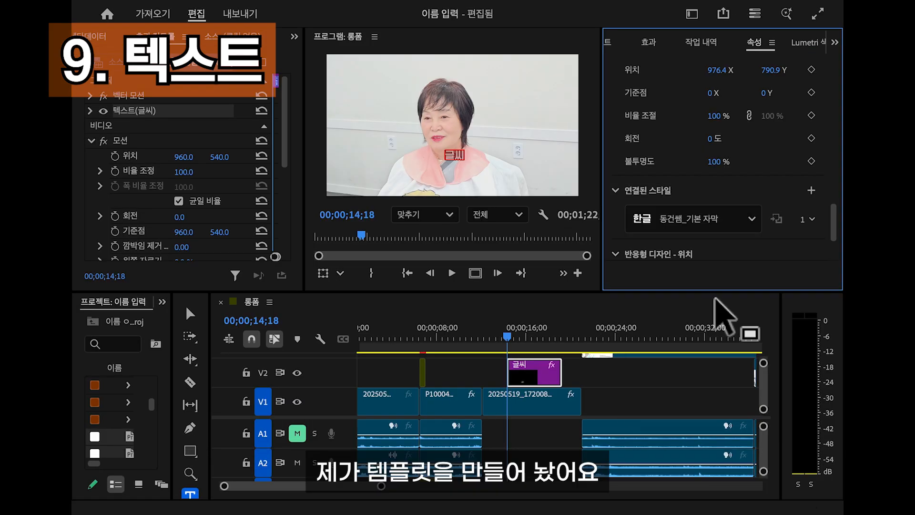
pyautogui.click(459, 159)
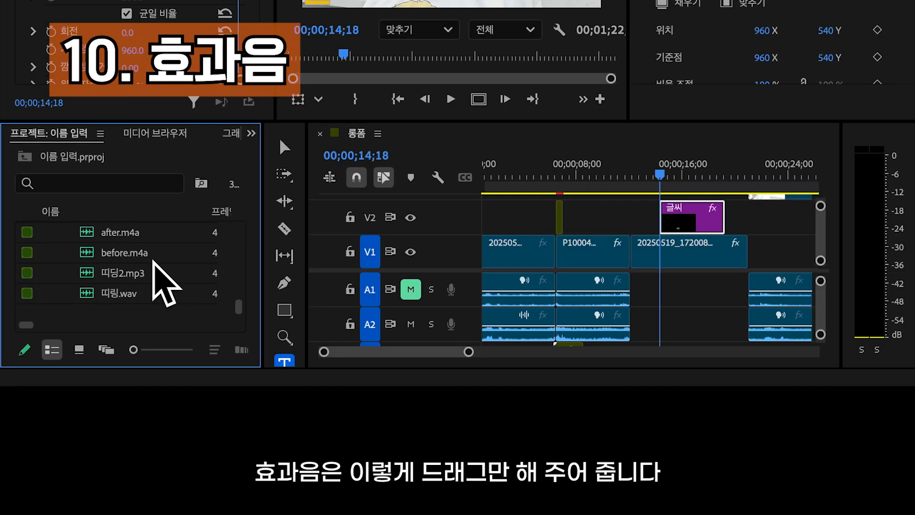
# Step: Place the 띠딩2.mp3 sound effect on an audio track at 00;00;14;18, aligned with the start of the 글씨 title
pyautogui.moveTo(153, 263); pyautogui.dragTo(646, 310)
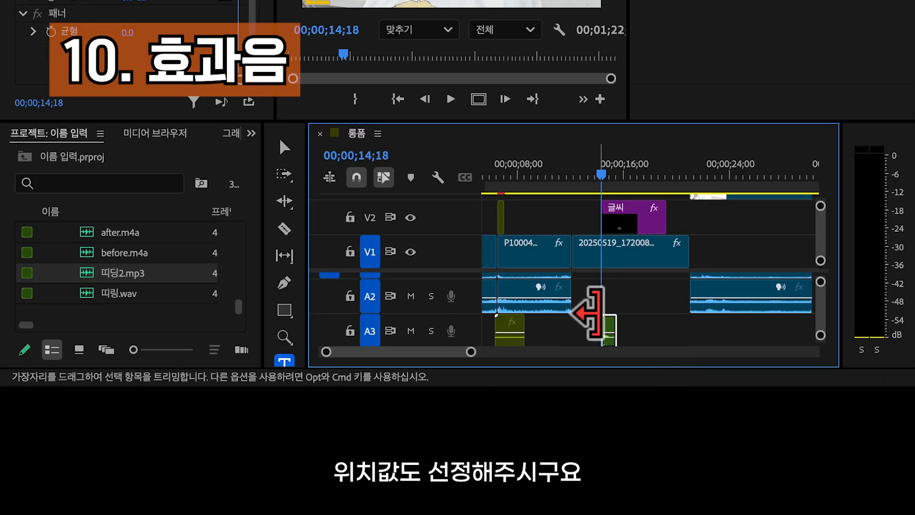
pyautogui.scroll(-2, 608, 310)
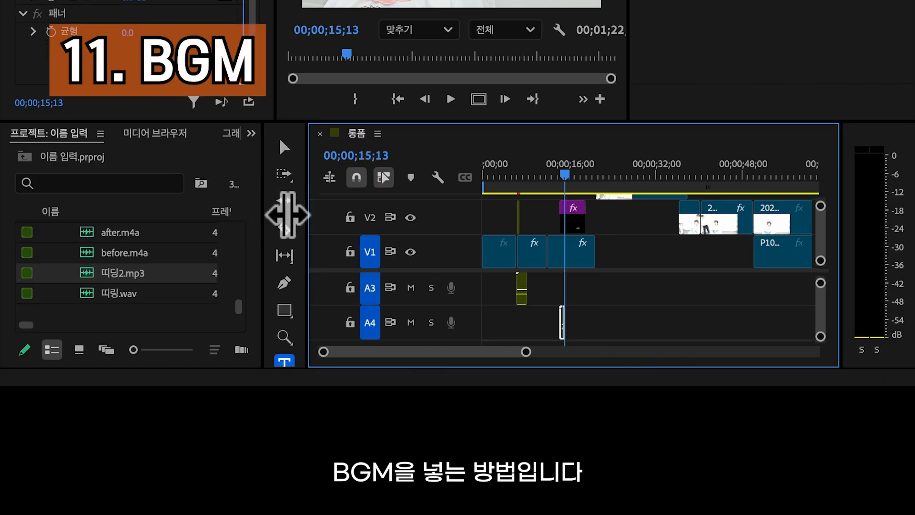
# Step: Add before.m4a as background music on A4 and move it to the start of the sequence
pyautogui.moveTo(288, 213); pyautogui.dragTo(290, 216)
pyautogui.moveTo(202, 254); pyautogui.dragTo(654, 317)
pyautogui.moveTo(157, 253); pyautogui.dragTo(615, 321)
pyautogui.press('-')
pyautogui.press('-')
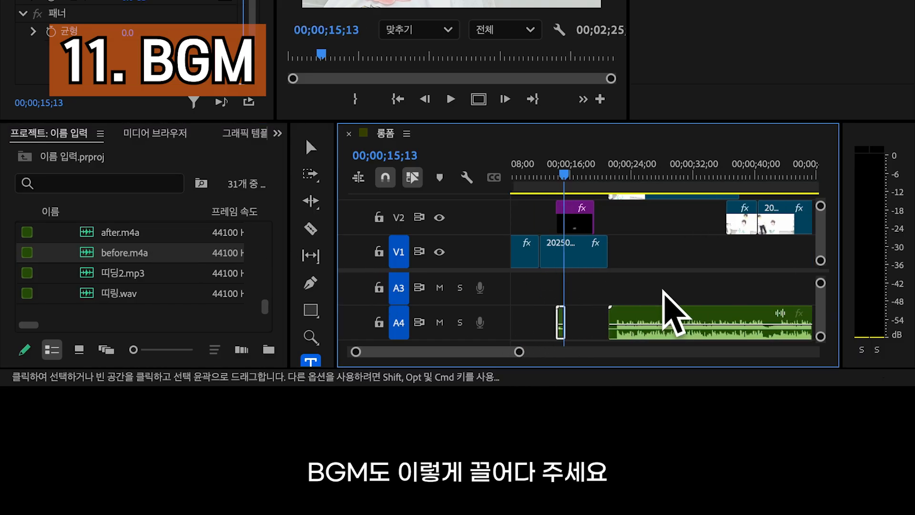
pyautogui.moveTo(677, 329); pyautogui.dragTo(579, 368)
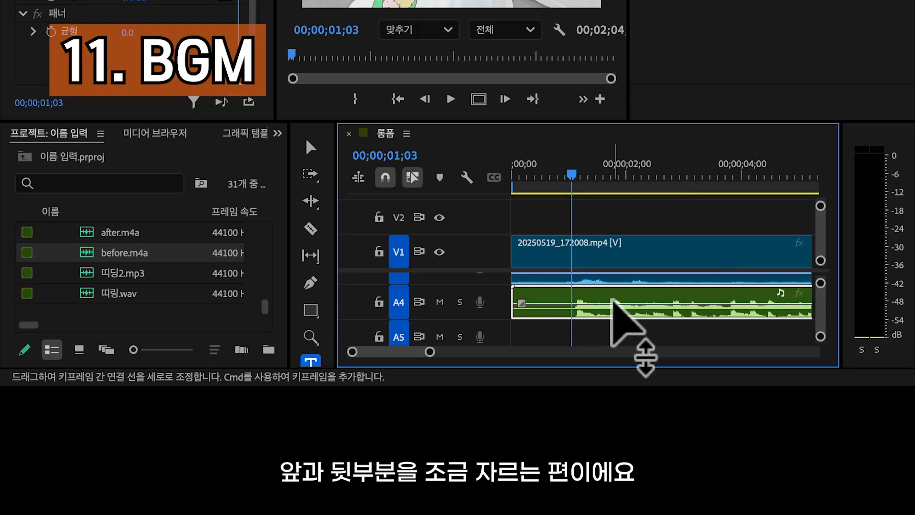
# Step: Cut the background music at 00;00;01;03, delete the opening piece, and move the rest to the sequence start
pyautogui.hotkey('ctrl', 'k')
pyautogui.press('Delete')
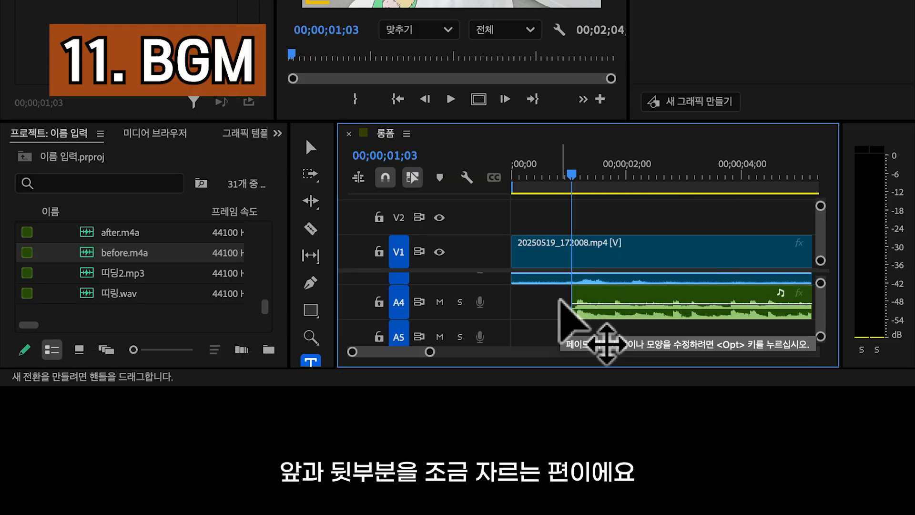
pyautogui.moveTo(606, 289); pyautogui.dragTo(519, 290)
pyautogui.press('-')
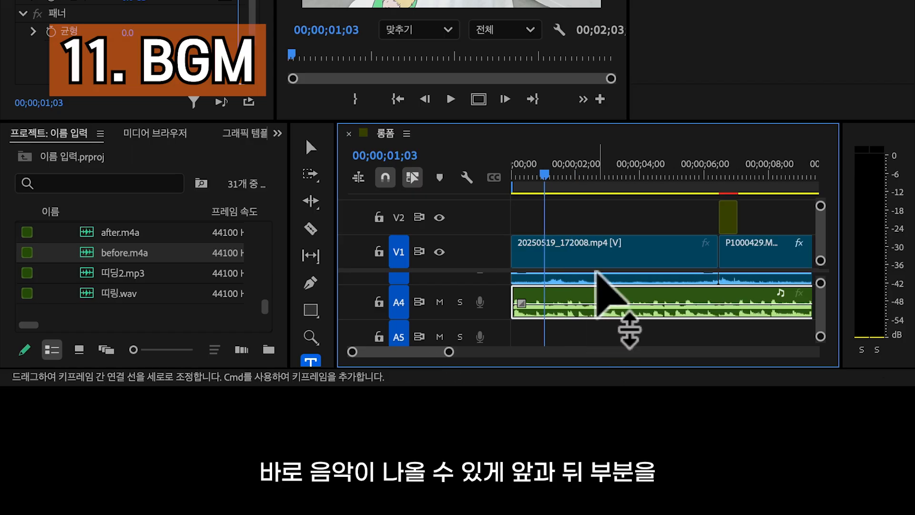
# Step: Cut the background music on A4 at 00;01;45;34 and delete the remaining end piece
pyautogui.hscroll(15, 620, 286)
pyautogui.hscroll(10, 597, 270)
pyautogui.scroll(3, 597, 270)
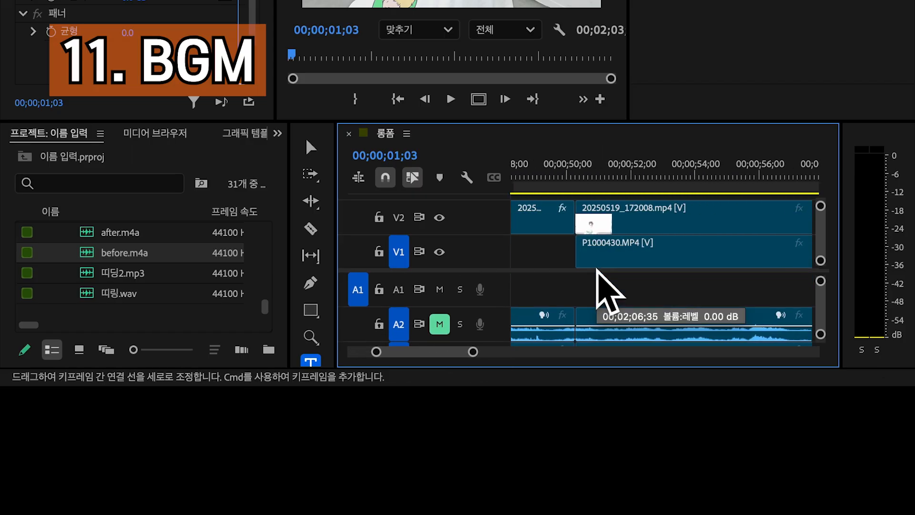
pyautogui.scroll(-5, 597, 270)
pyautogui.scroll(-3, 573, 309)
pyautogui.scroll(5, 631, 273)
pyautogui.scroll(-2, 631, 274)
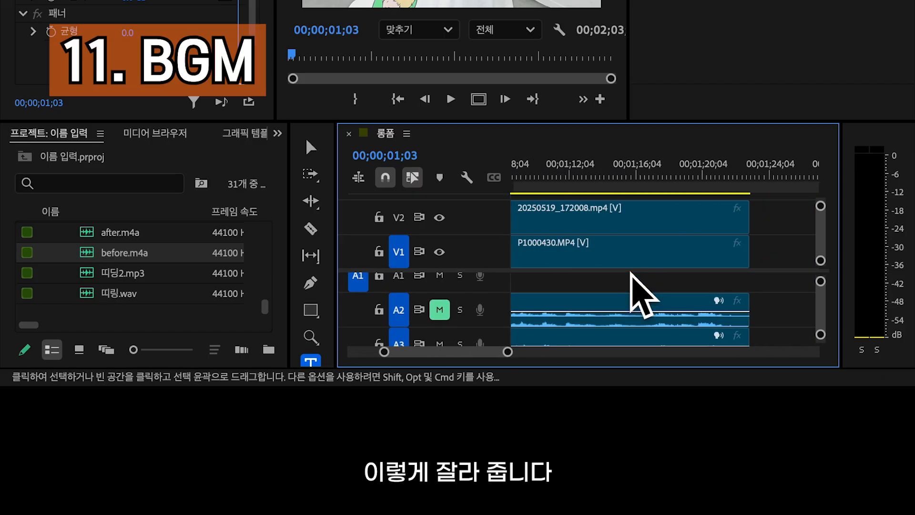
pyautogui.hscroll(2, 631, 274)
pyautogui.scroll(-5, 630, 273)
pyautogui.scroll(5, 631, 274)
pyautogui.hscroll(-1, 634, 267)
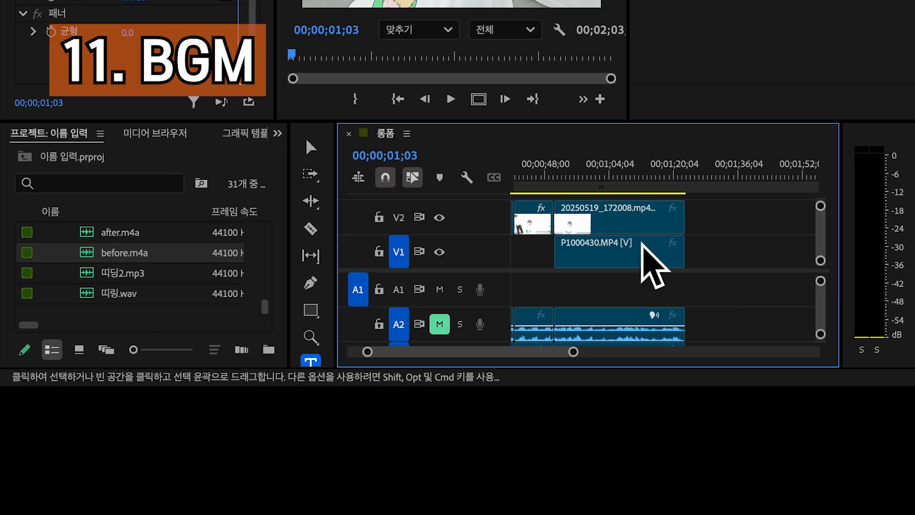
pyautogui.scroll(-3, 674, 267)
pyautogui.scroll(3, 624, 286)
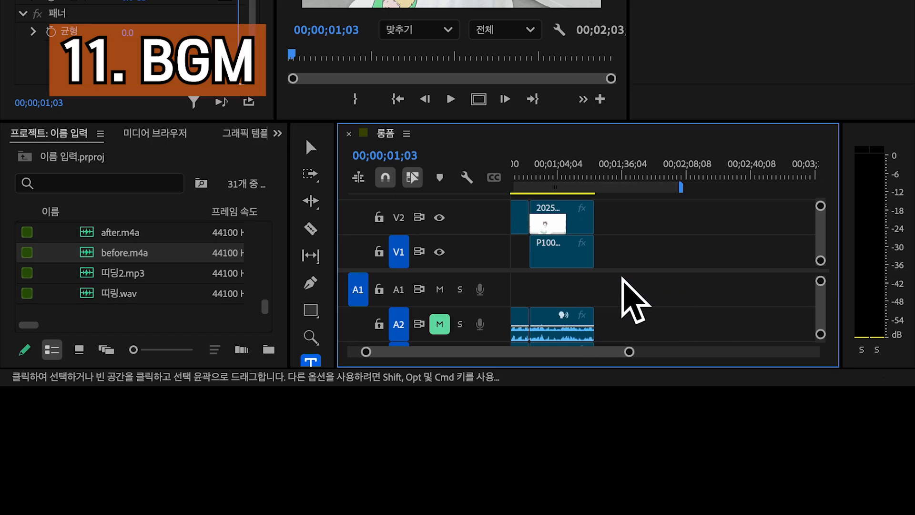
pyautogui.scroll(-5, 623, 286)
pyautogui.scroll(2, 599, 286)
pyautogui.click(642, 176)
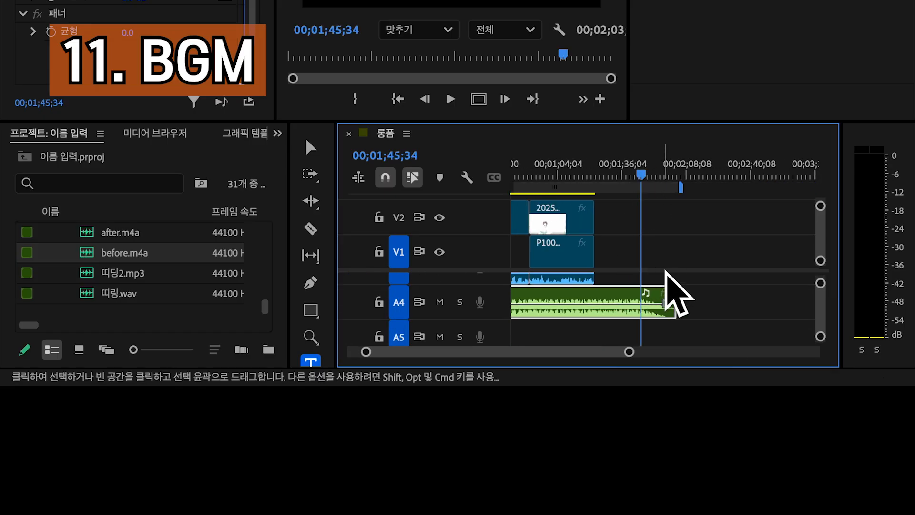
pyautogui.press('super+k')
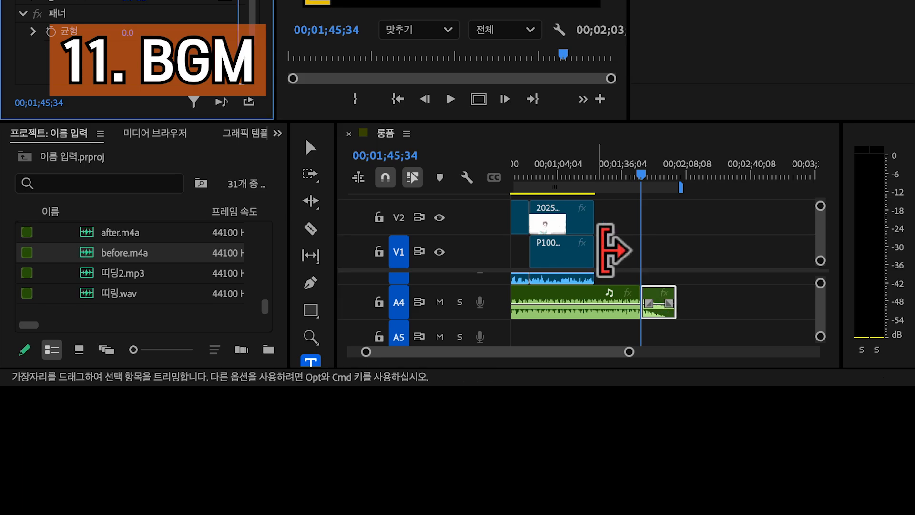
pyautogui.press('Delete')
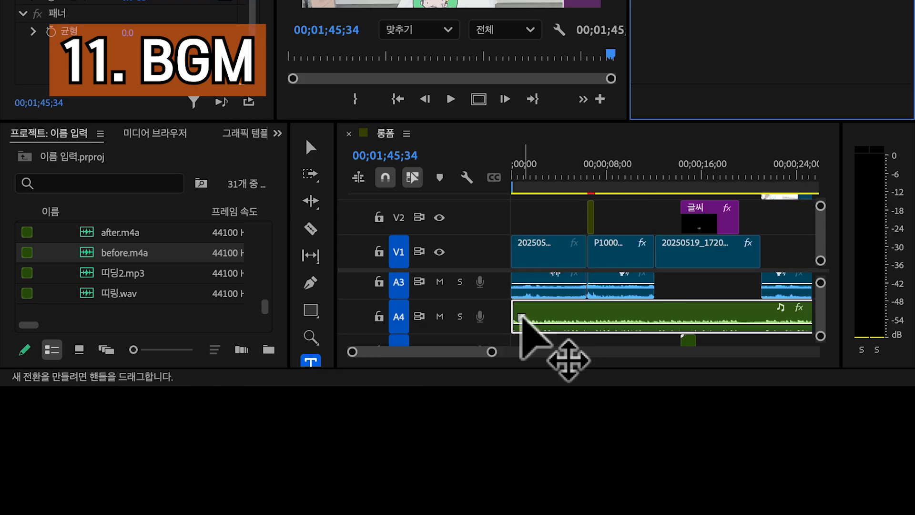
# Step: Add a fade-in at the start and a fade-out at the end of the background music on A4
pyautogui.moveTo(523, 317); pyautogui.dragTo(613, 337)
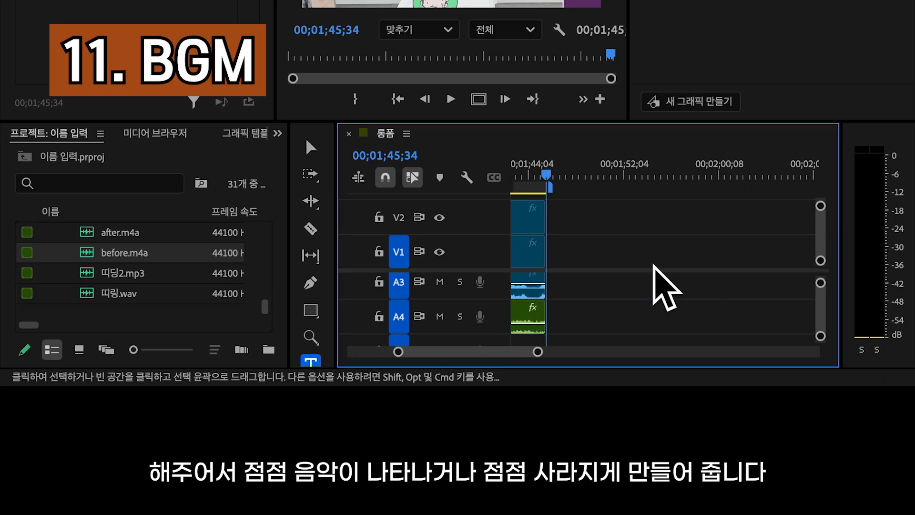
pyautogui.moveTo(694, 309); pyautogui.dragTo(647, 316)
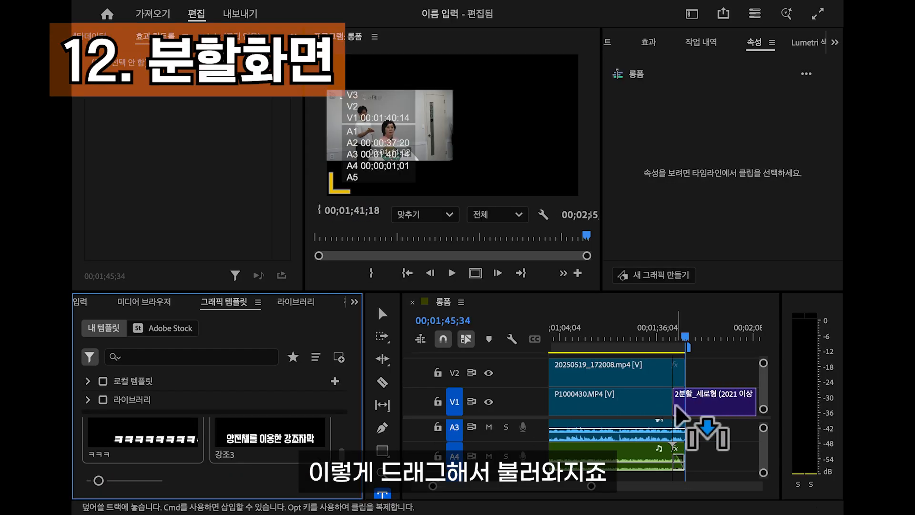
# Step: Place the 2분할_세로형 (2021 이상) graphic template on V1 at 00;01;45;34 and trim its end to about 00;01;57
pyautogui.moveTo(694, 429); pyautogui.dragTo(665, 419)
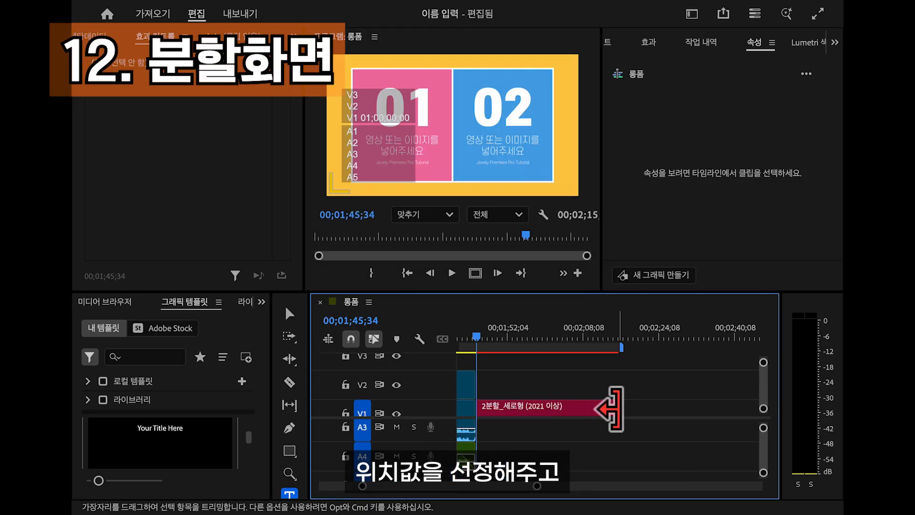
pyautogui.moveTo(616, 408); pyautogui.dragTo(533, 408)
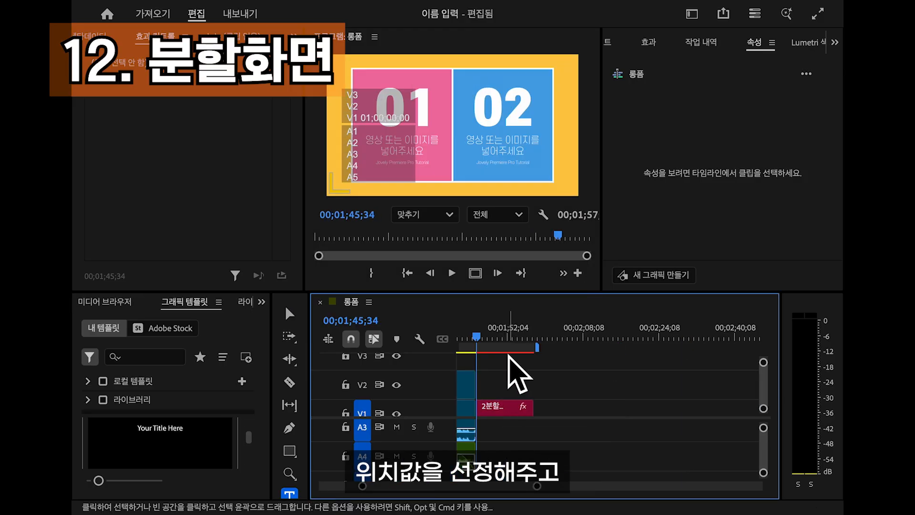
# Step: Set the split-screen template's overall size to 100% and the thickness of both borders to 0
pyautogui.click(514, 403)
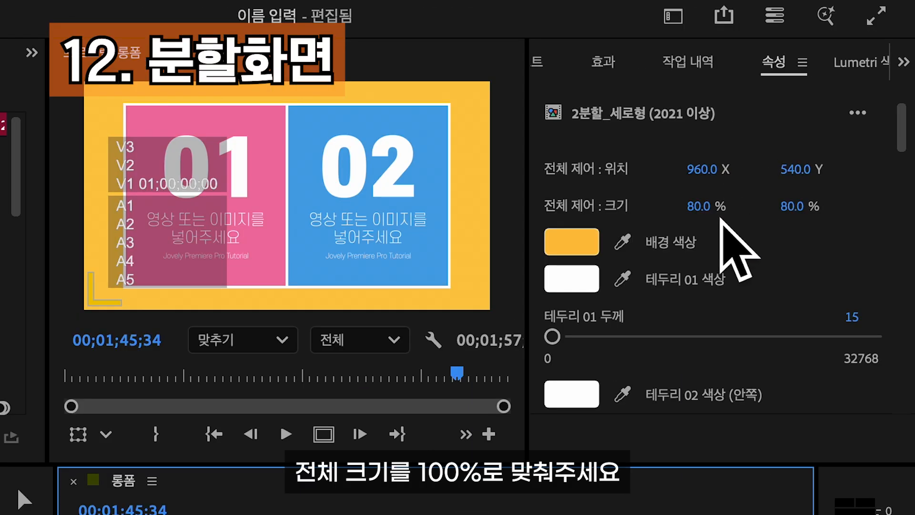
pyautogui.click(712, 211)
pyautogui.write('100')
pyautogui.press('Return')
pyautogui.click(850, 315)
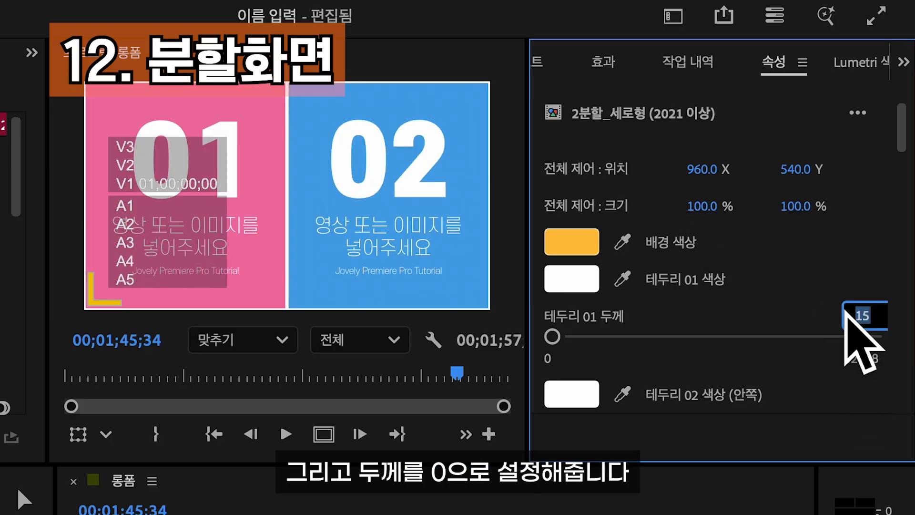
pyautogui.write('0')
pyautogui.press('Return')
pyautogui.scroll(-3, 784, 288)
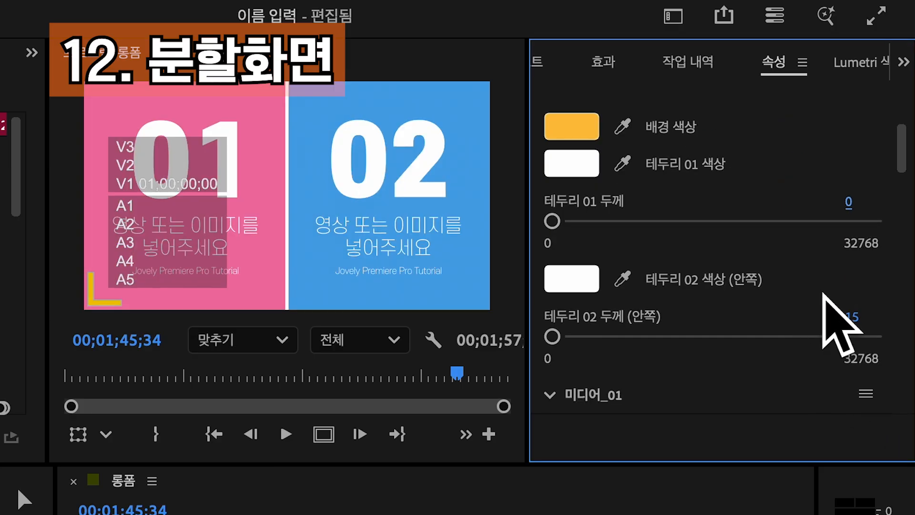
# Step: Replace the 미디어_01 and 미디어_02 placeholders of the split-screen template with video files from Finder
pyautogui.click(865, 232)
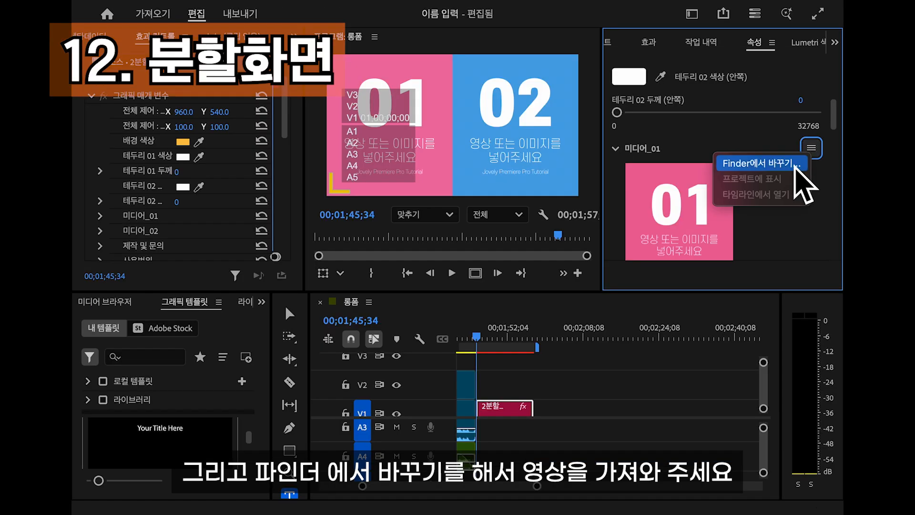
pyautogui.click(758, 163)
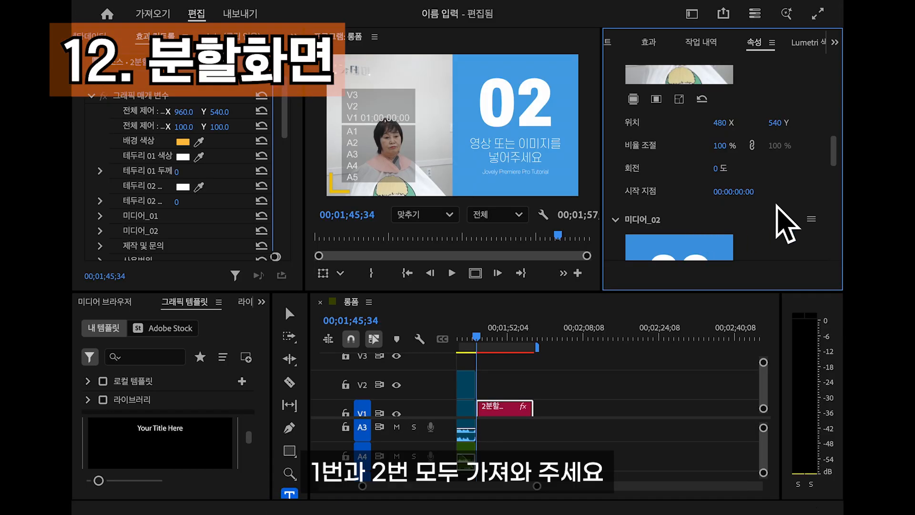
pyautogui.click(812, 218)
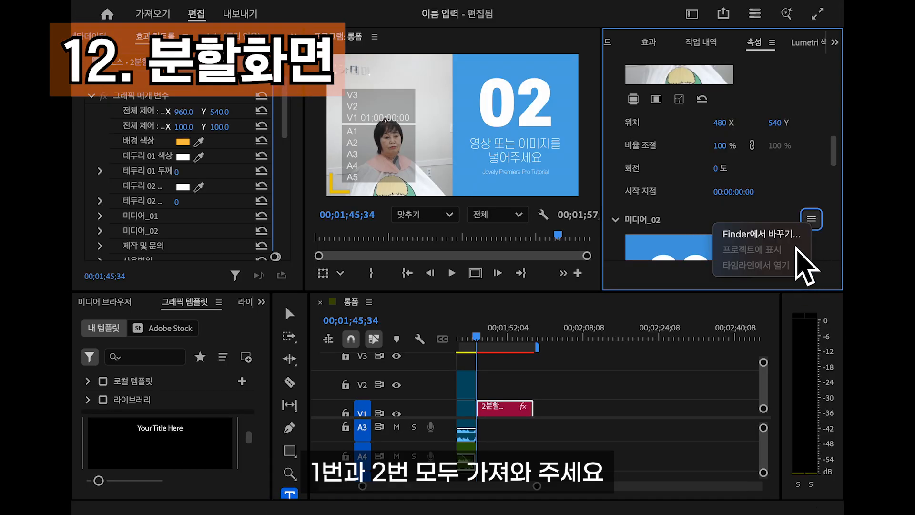
pyautogui.click(763, 233)
pyautogui.click(381, 265)
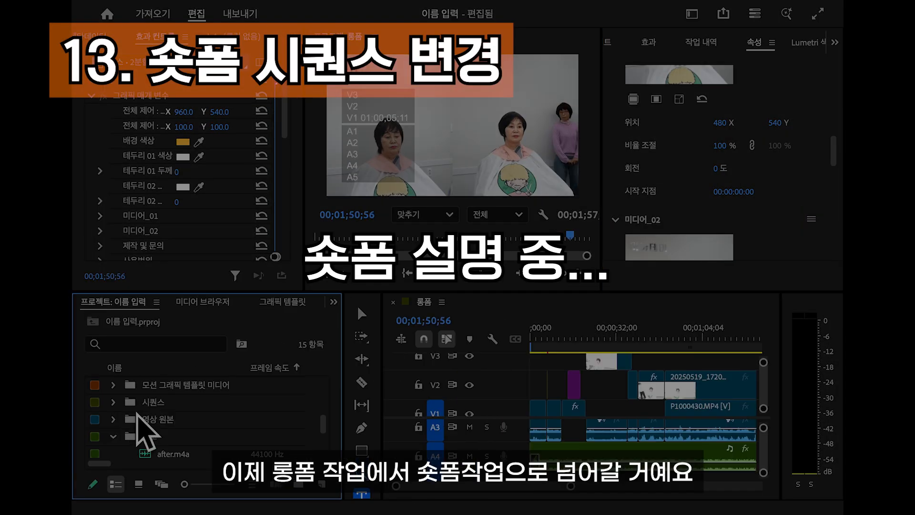
# Step: Create a new sequence named 숏폼 in the 시퀀스 bin with the HD 1080p 59.94 fps preset
pyautogui.click(164, 401)
pyautogui.click(304, 483)
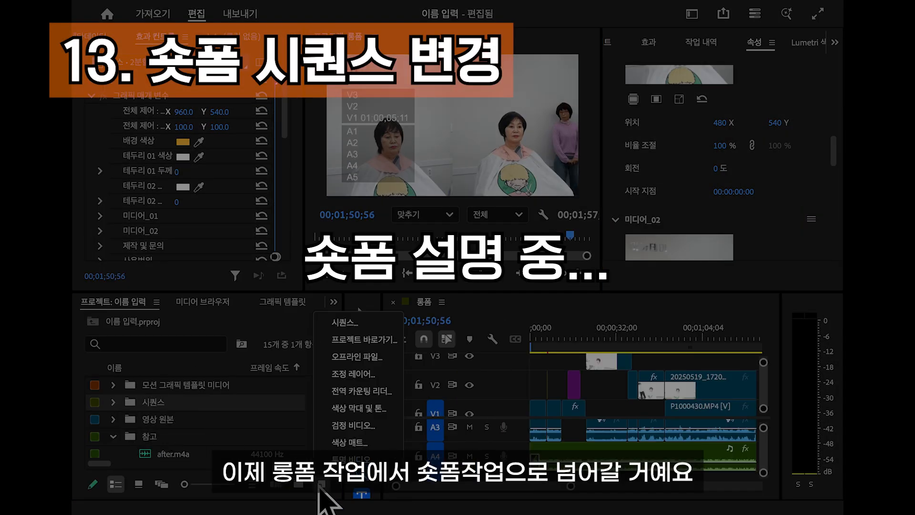
pyautogui.click(427, 324)
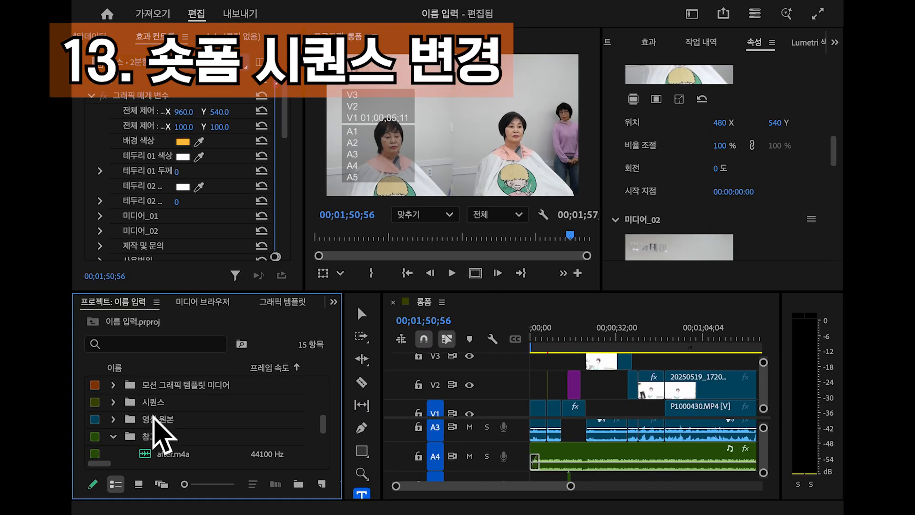
pyautogui.click(163, 403)
pyautogui.click(321, 484)
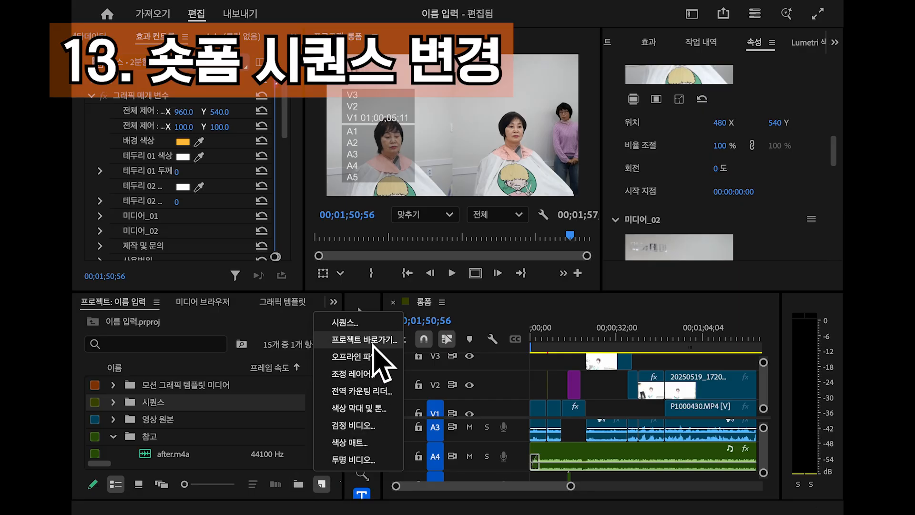
pyautogui.click(343, 292)
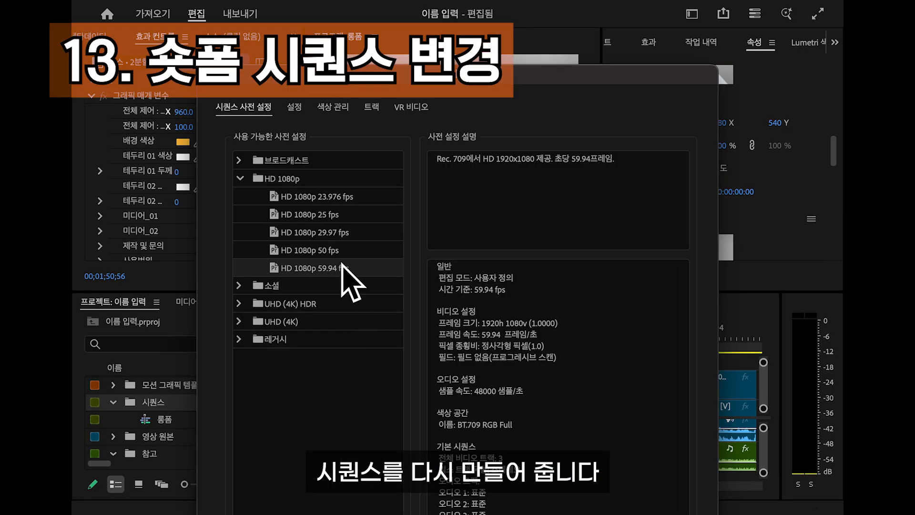
pyautogui.press('Return')
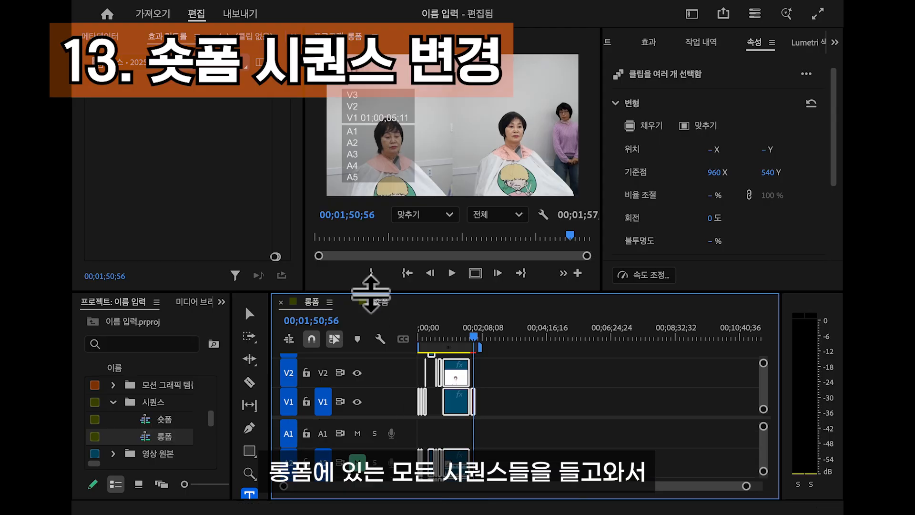
# Step: Copy all clips from 롱폼 into the 숏폼 sequence and set its frame size to 1080 by 1920, scaling motion effects proportionally
pyautogui.click(380, 302)
pyautogui.scroll(-2, 440, 409)
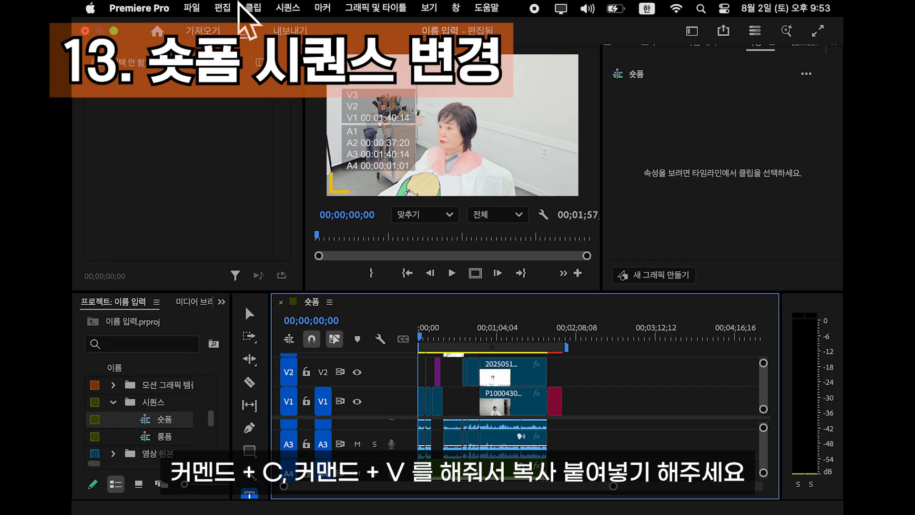
pyautogui.click(288, 8)
pyautogui.click(343, 50)
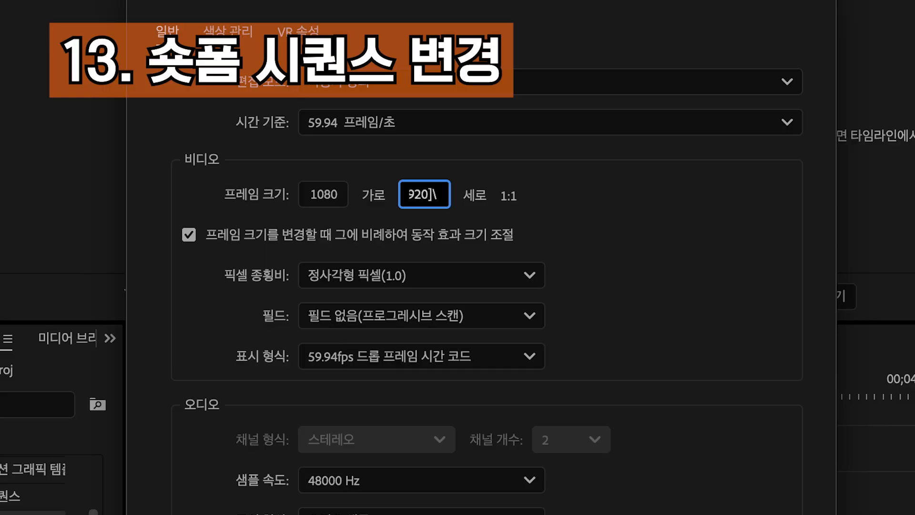
pyautogui.press('Return')
pyautogui.press('Return')
# Step: Scale all 숏폼 clips to fill the vertical frame and adjust the horizontal position of the 20250519_172008.mp4 clip at 00;00;55;13
pyautogui.press('super+a')
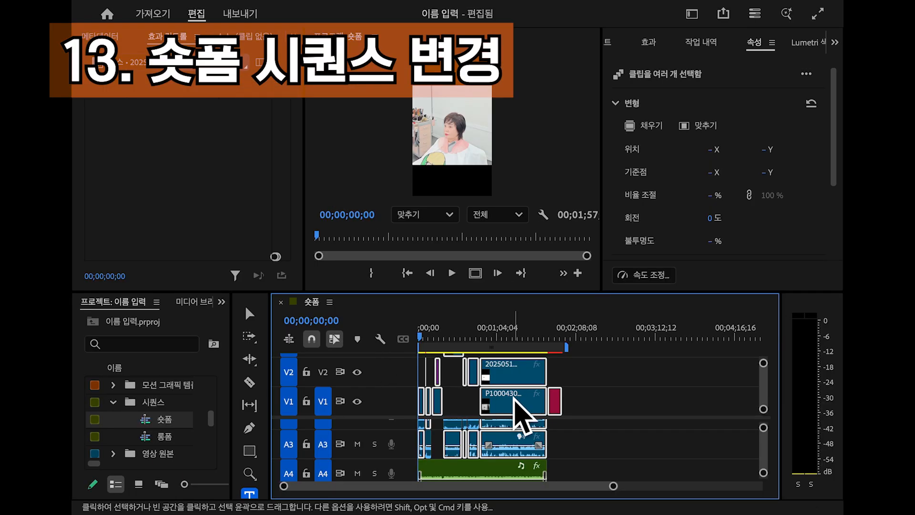
pyautogui.scroll(2, 514, 399)
pyautogui.click(635, 122)
pyautogui.click(491, 405)
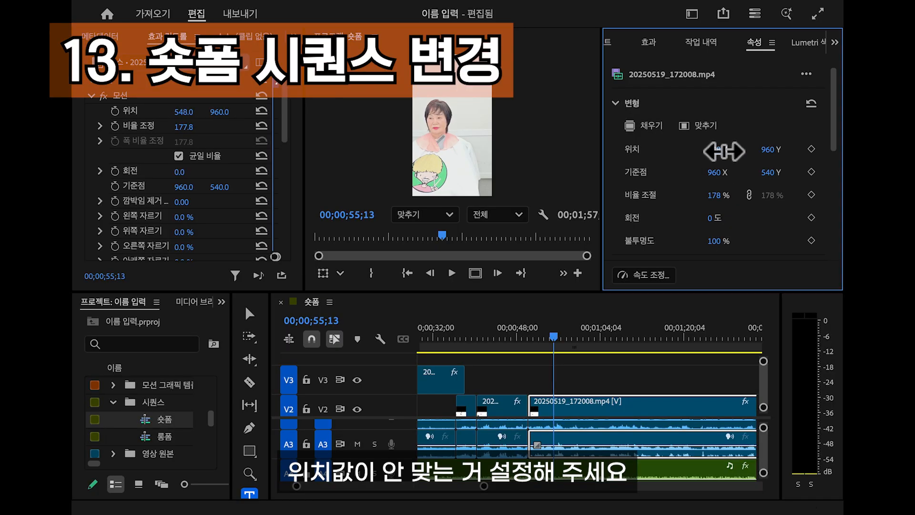
pyautogui.moveTo(724, 152); pyautogui.dragTo(829, 149)
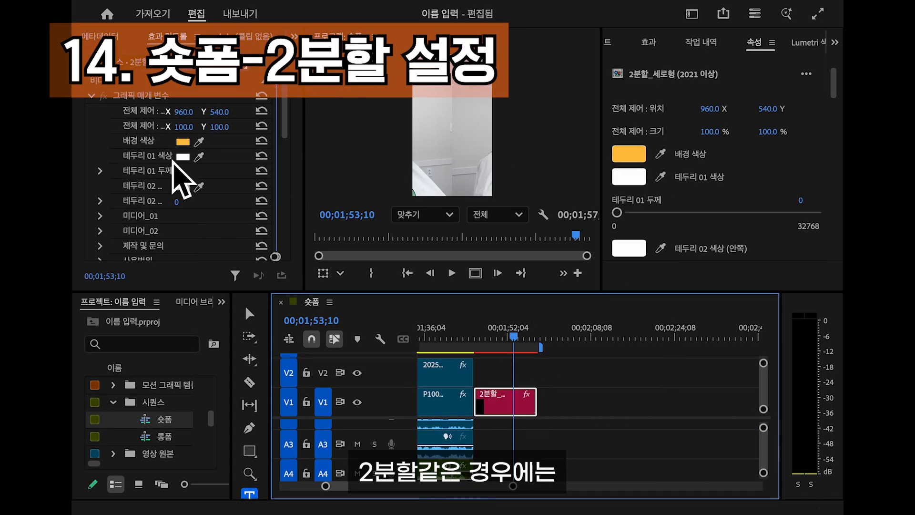
# Step: Set the Motion scale of the 2분할_세로형 split-screen clip in the 숏폼 sequence to 70
pyautogui.scroll(-5, 180, 180)
pyautogui.scroll(8, 173, 160)
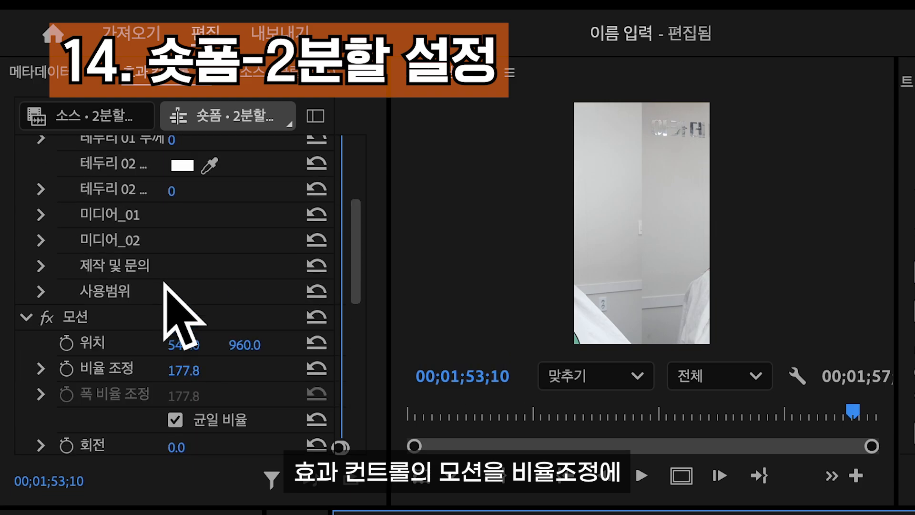
pyautogui.scroll(-3, 217, 422)
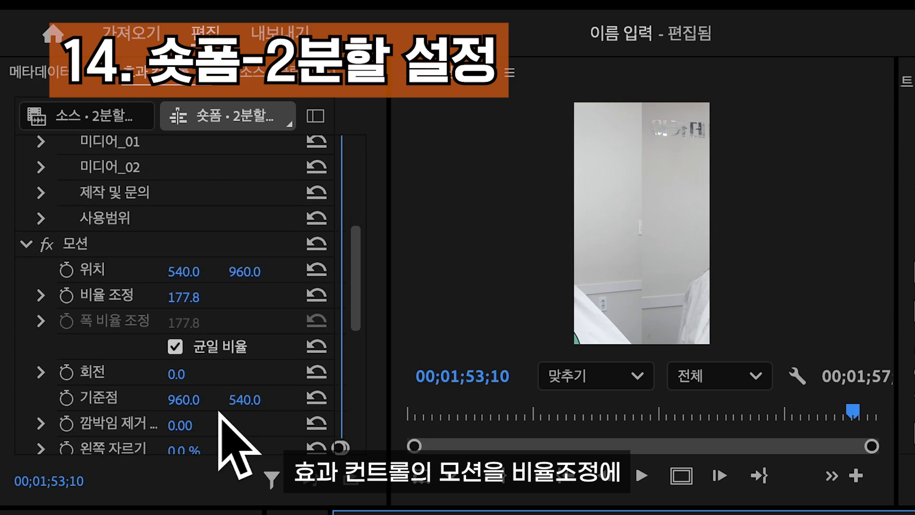
pyautogui.scroll(-1, 222, 419)
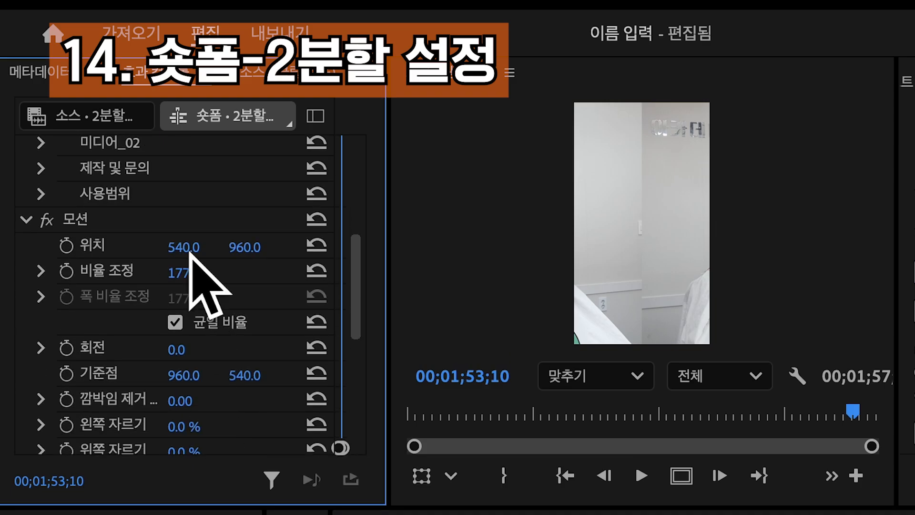
pyautogui.click(189, 272)
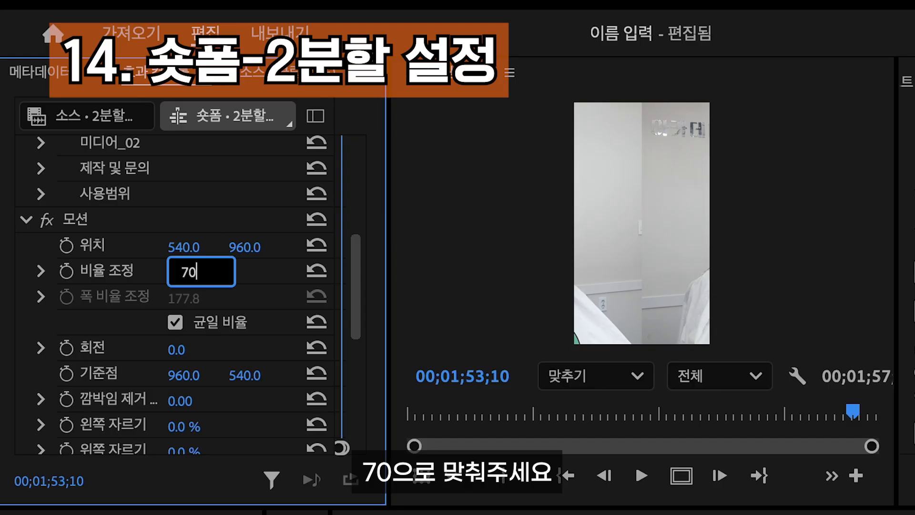
pyautogui.press('Return')
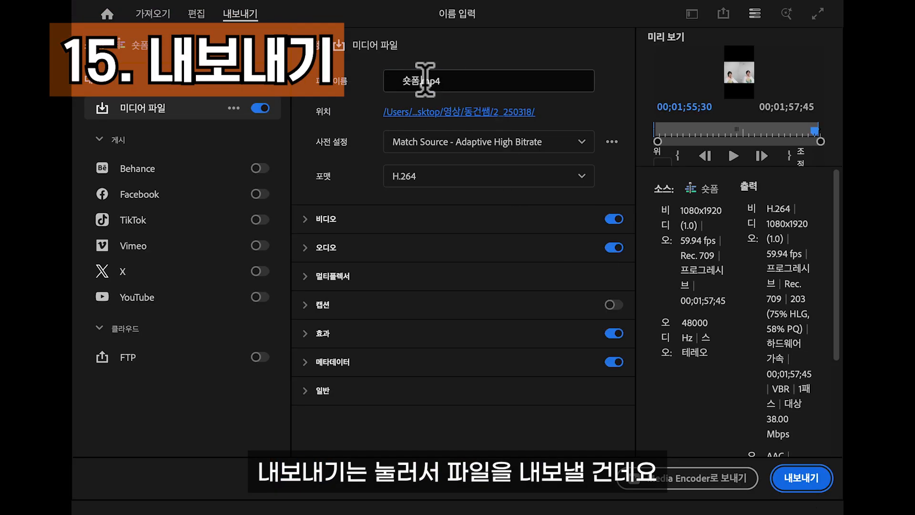
# Step: Name the exported file of the 숏폼 sequence 이름_설정.mp4
pyautogui.write('일')
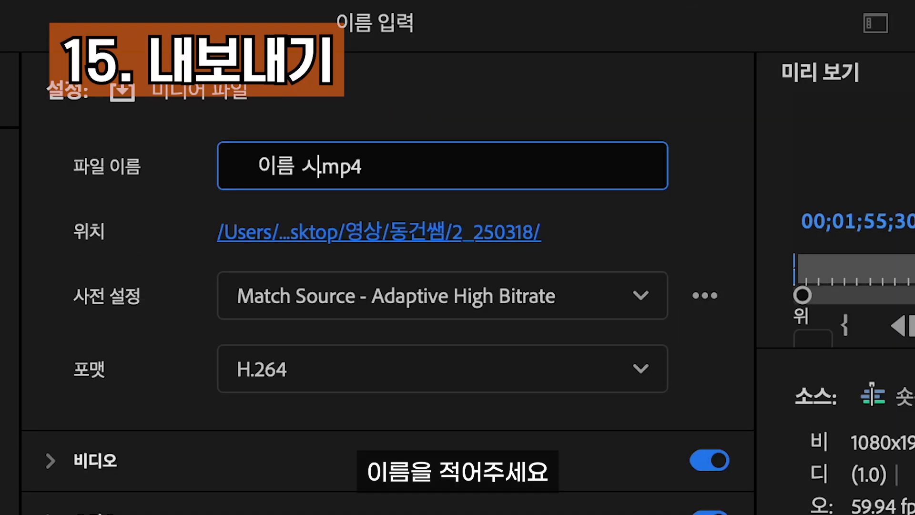
pyautogui.write('름')
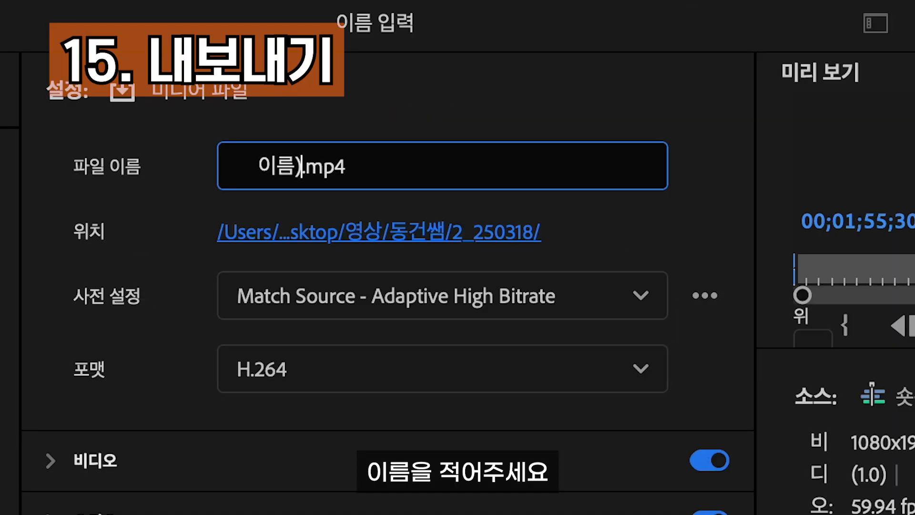
pyautogui.write('_설정')
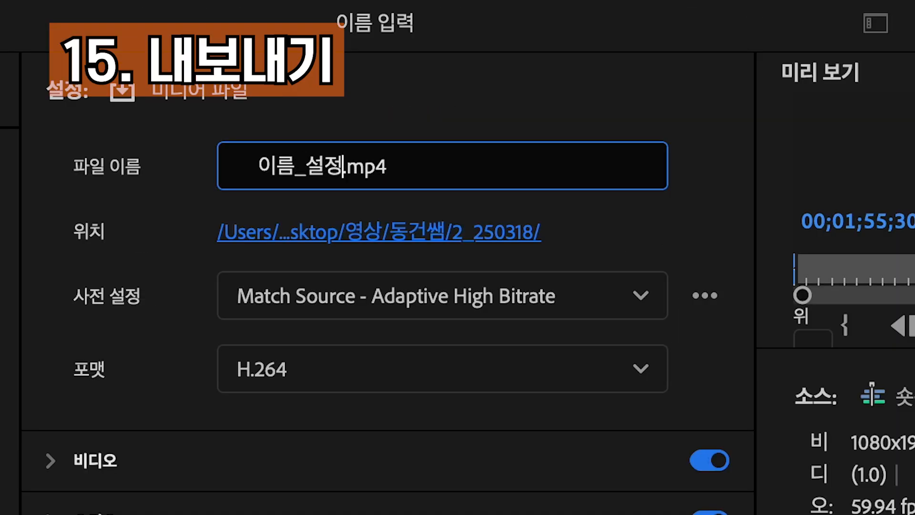
pyautogui.press('Return')
# Step: Set the output location to the 샘플 folder inside 튜토리얼 and export the 숏폼 sequence
pyautogui.hscroll(-4, 475, 210)
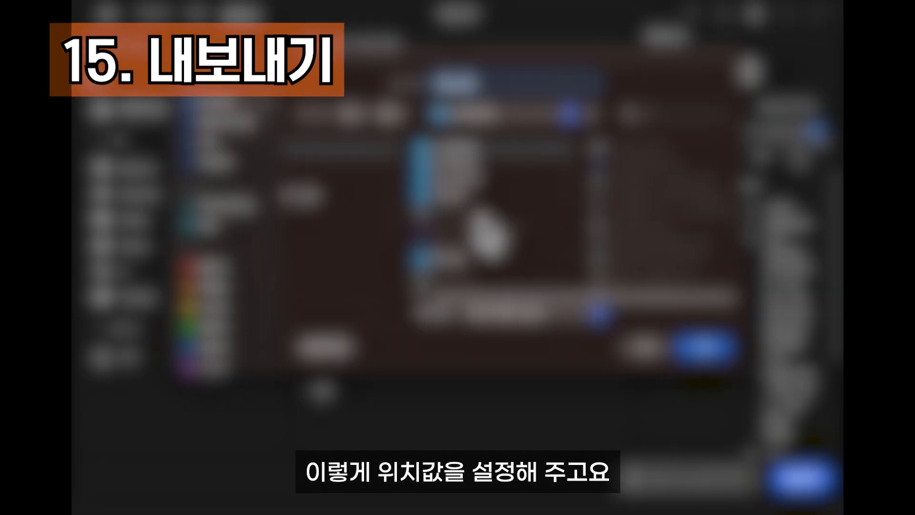
pyautogui.click(444, 151)
pyautogui.click(568, 263)
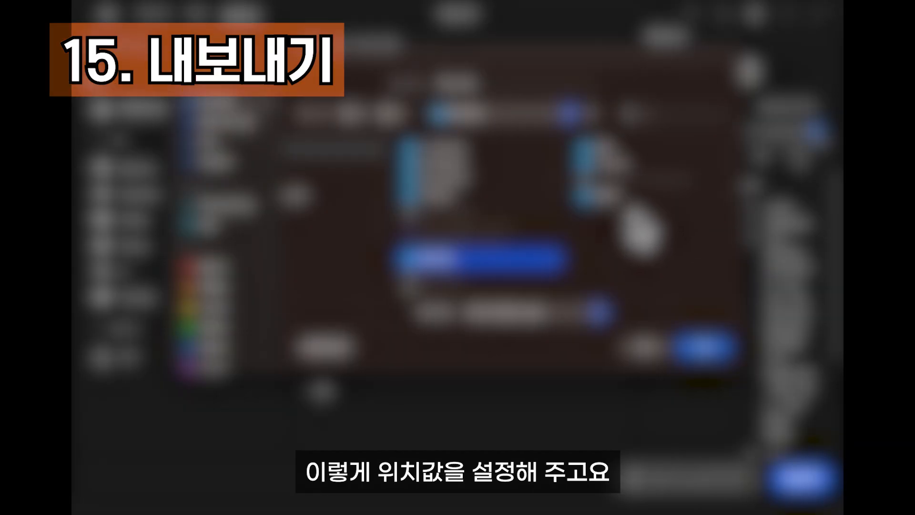
pyautogui.click(534, 157)
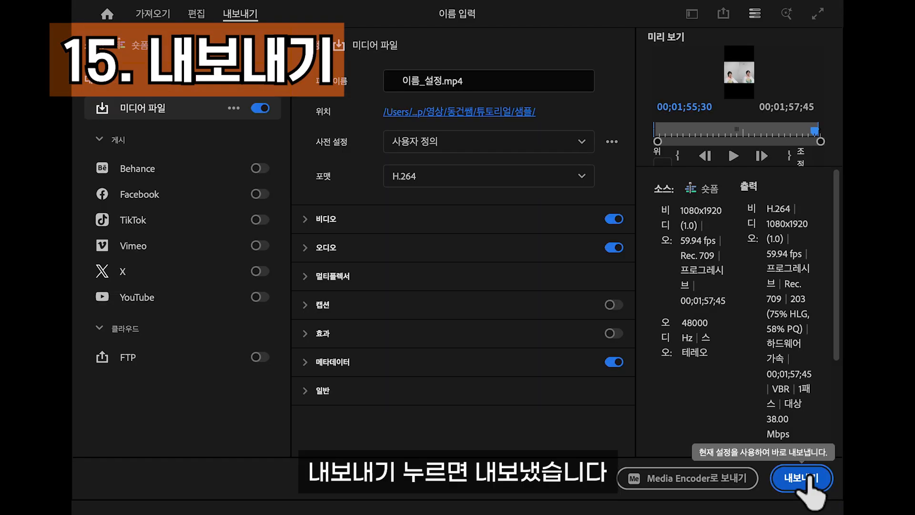
pyautogui.click(806, 478)
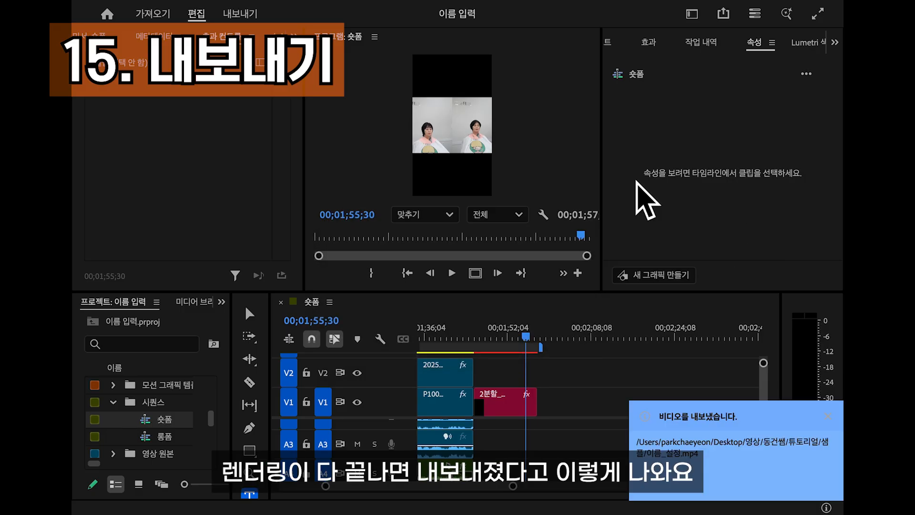
pyautogui.moveTo(220, 18)
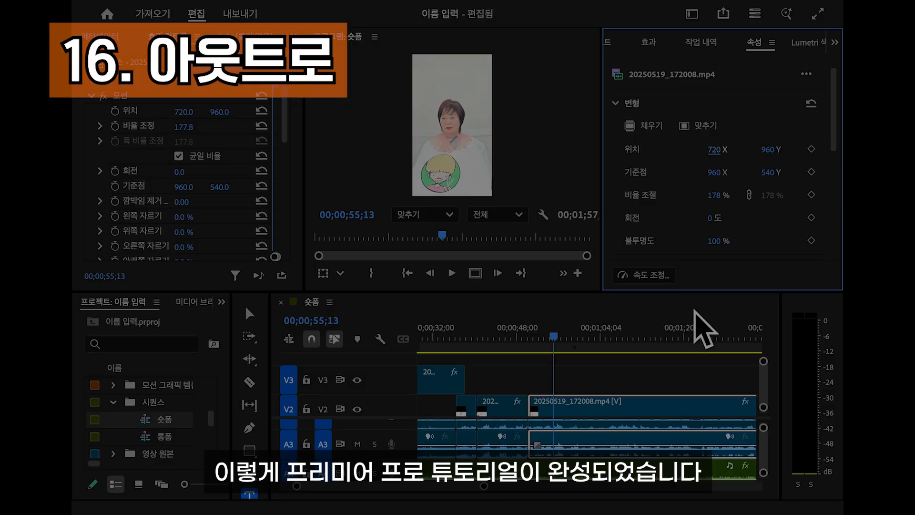
# Step: Set the Motion scale of the 2분할_세로형 clip at 00;01;53;10 to 70 and open the export settings for 숏폼
pyautogui.hscroll(7, 669, 352)
pyautogui.scroll(-1, 670, 352)
pyautogui.hscroll(-1, 670, 352)
pyautogui.click(514, 337)
pyautogui.click(527, 400)
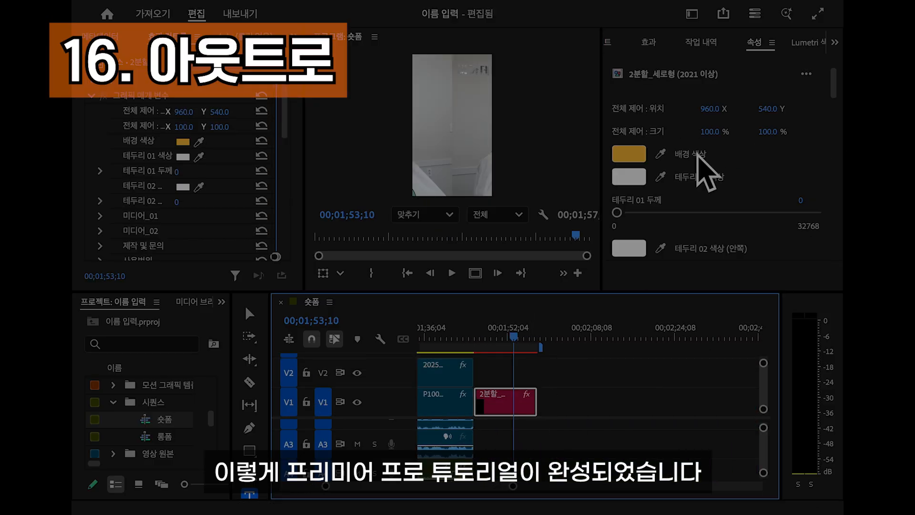
pyautogui.scroll(-3, 173, 161)
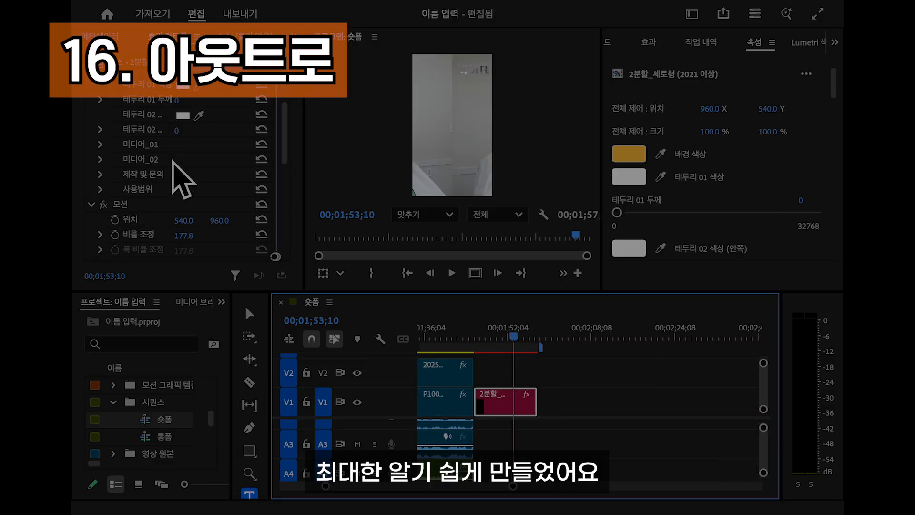
pyautogui.scroll(-7, 172, 161)
pyautogui.scroll(6, 173, 161)
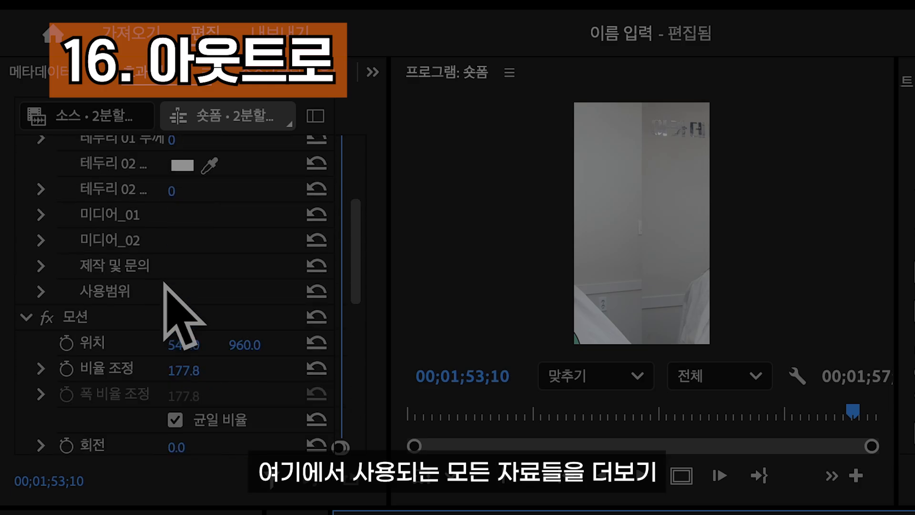
pyautogui.scroll(-3, 222, 417)
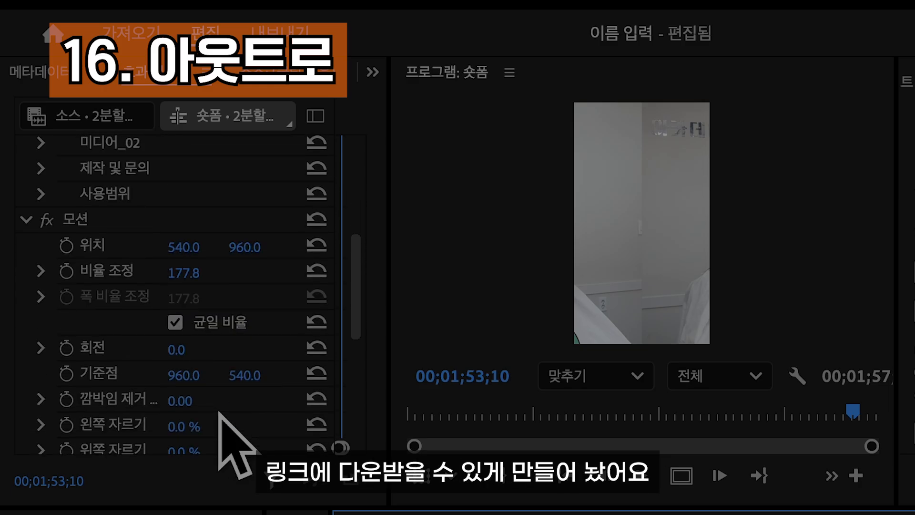
pyautogui.click(188, 276)
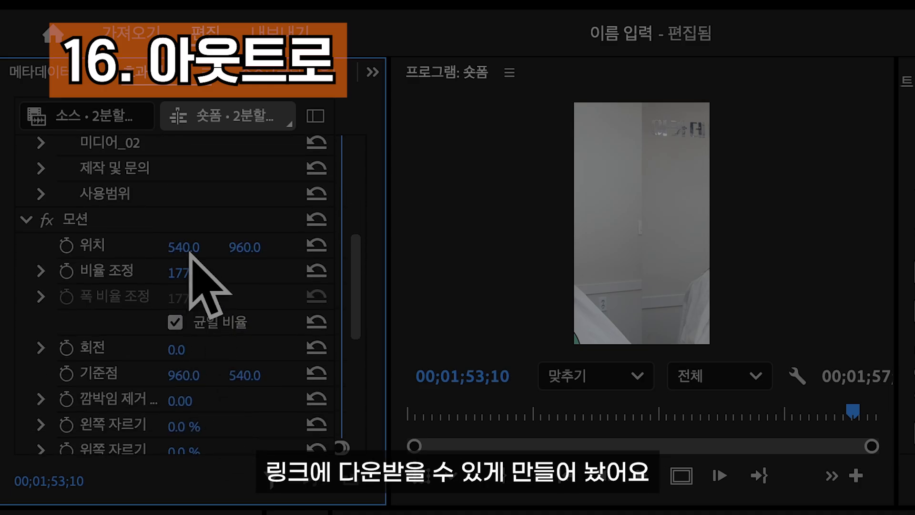
pyautogui.click(209, 273)
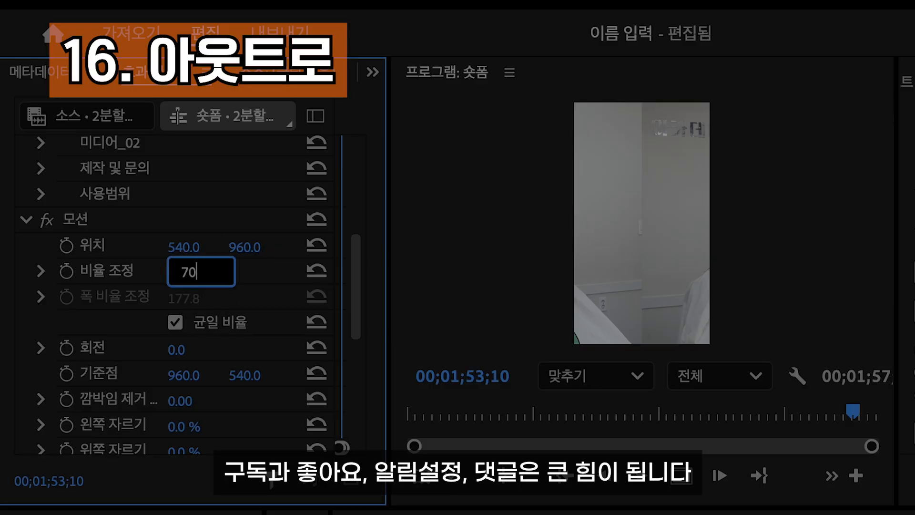
pyautogui.press('Return')
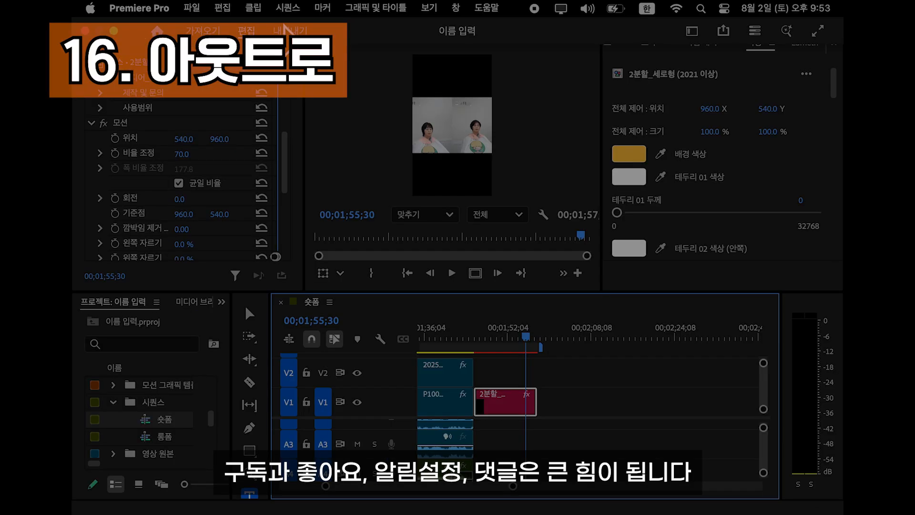
pyautogui.click(241, 30)
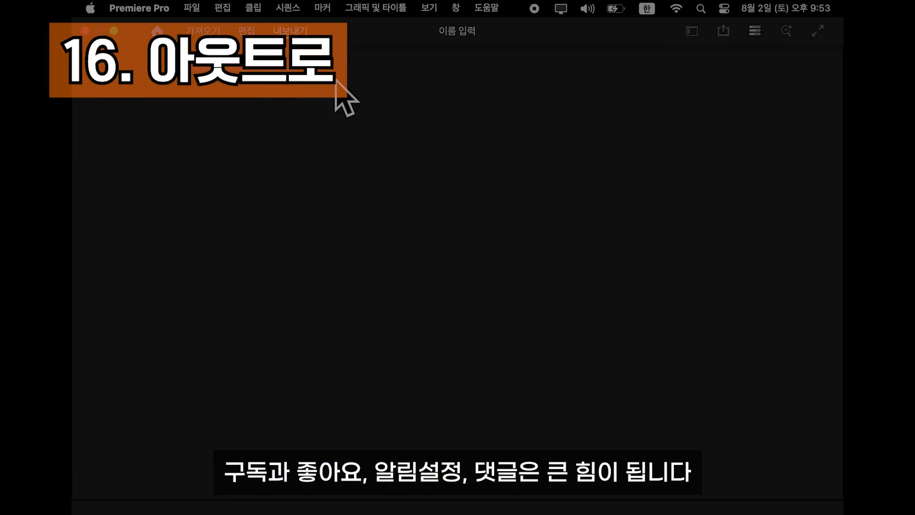